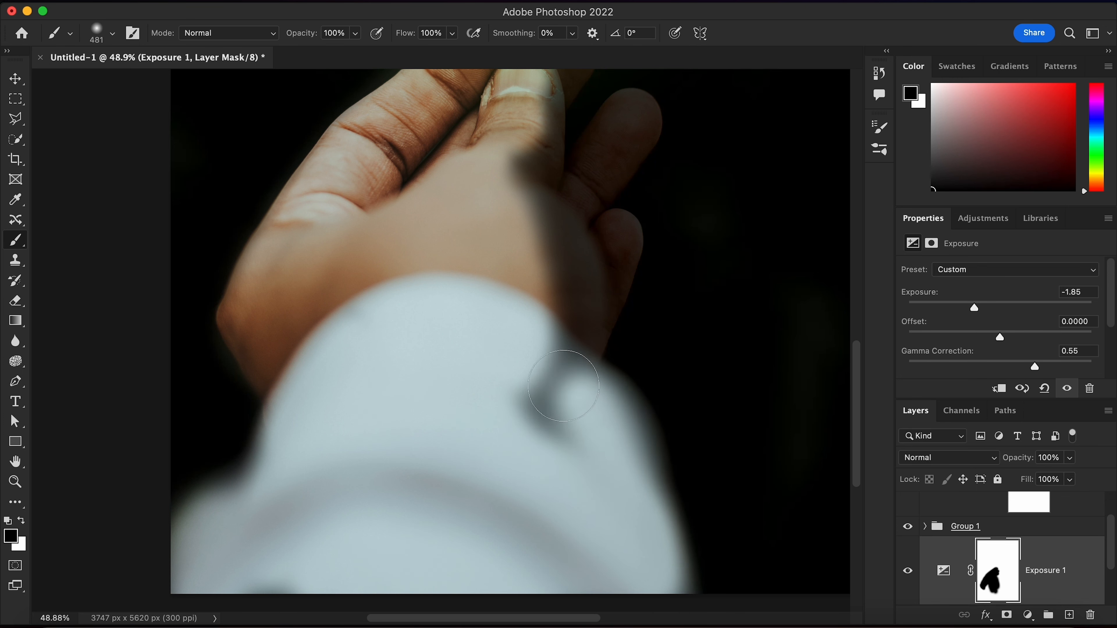
Step: Paint black on the Exposure 1 mask over the rest of the hand and sleeve, reducing the soft brush to 405 px
scroll(559, 453, up, 3)
mouse_move(559, 452)
mouse_down()
mouse_move(585, 352)
mouse_move(615, 308)
mouse_move(550, 264)
mouse_move(606, 335)
mouse_move(599, 349)
mouse_move(569, 259)
mouse_move(545, 273)
mouse_move(563, 254)
mouse_move(515, 318)
mouse_up()
scroll(595, 326, up, 3)
key(bracketleft)
mouse_move(363, 323)
mouse_down()
mouse_move(261, 451)
mouse_move(235, 496)
mouse_move(236, 528)
mouse_up()
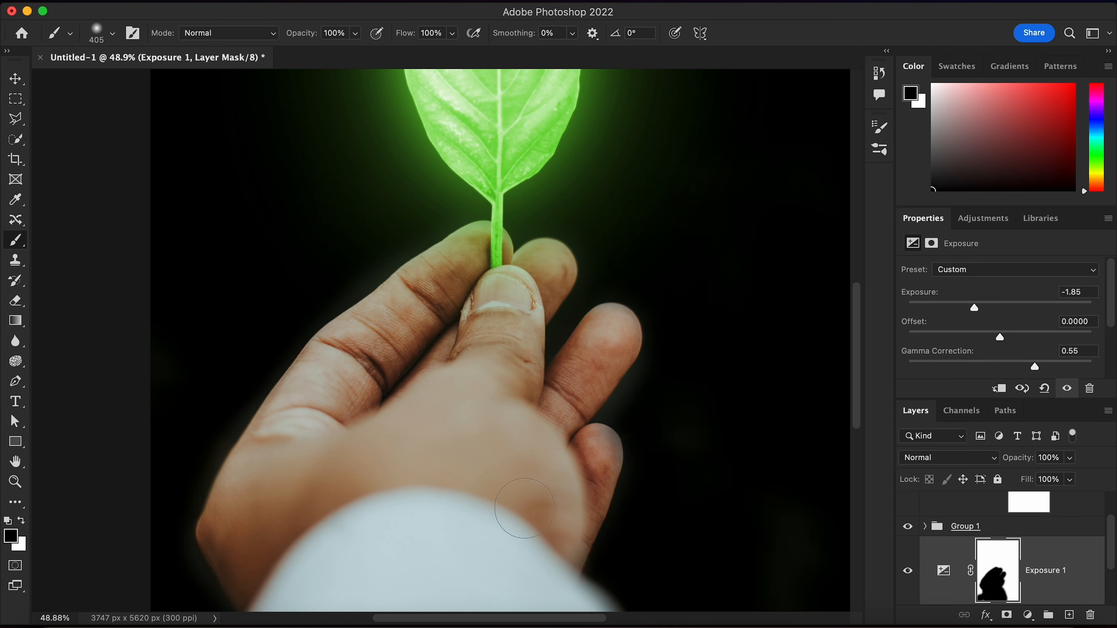
scroll(571, 527, down, 3)
scroll(591, 541, down, 2)
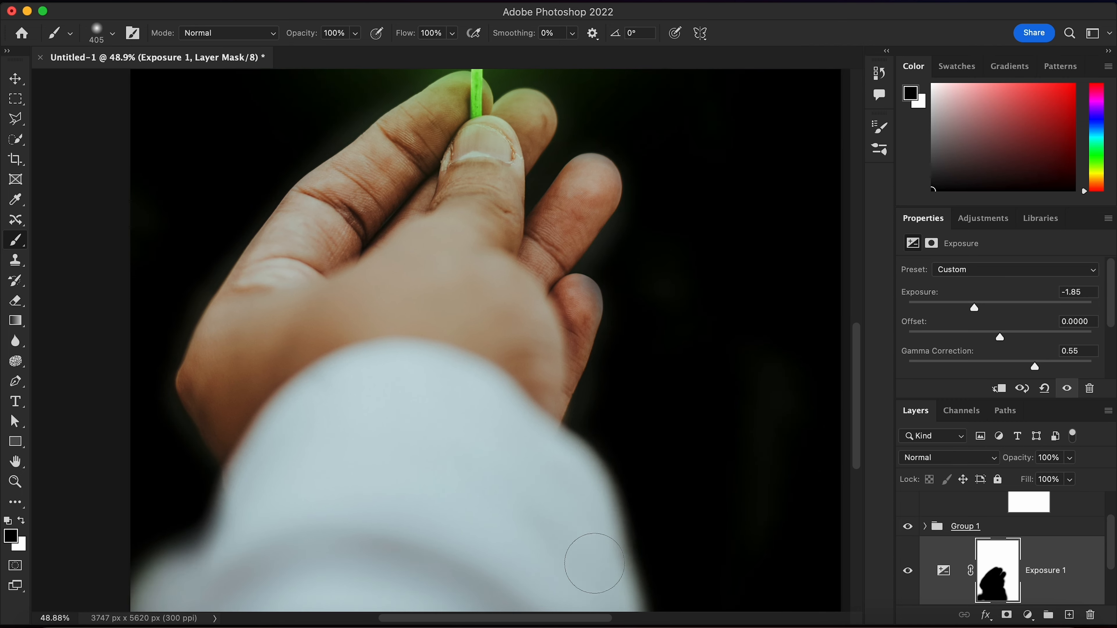
scroll(590, 532, down, 2)
scroll(591, 541, down, 3)
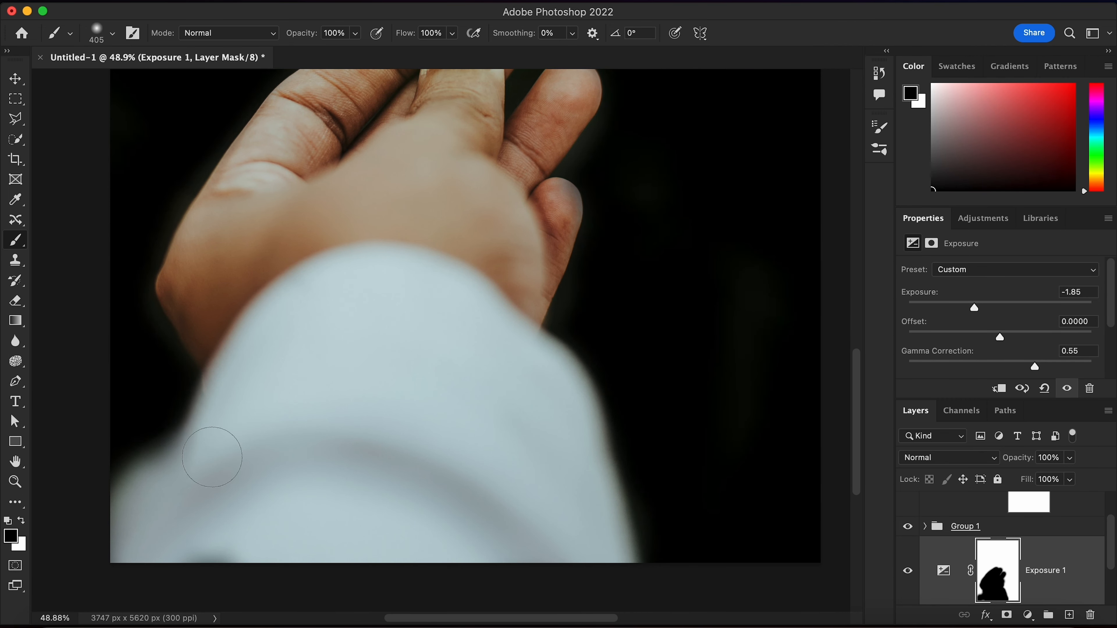
scroll(346, 464, up, 3)
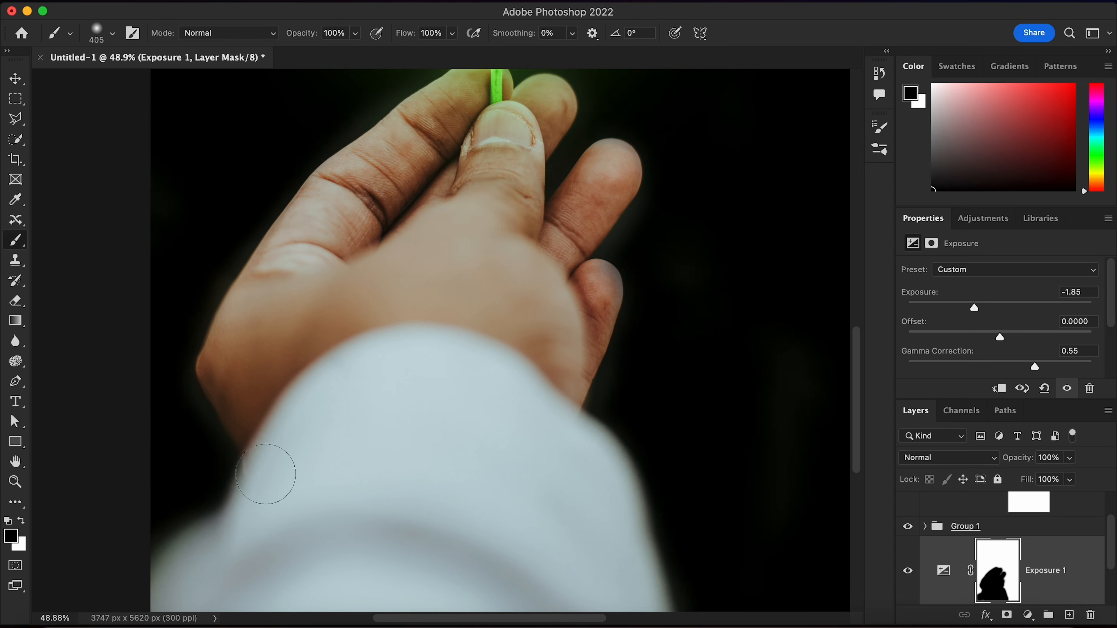
scroll(266, 474, up, 3)
scroll(185, 383, up, 3)
Step: Paint white on the Exposure 1 mask along the hand's outer left edge down to the sleeve with a 156 px brush
click(22, 521)
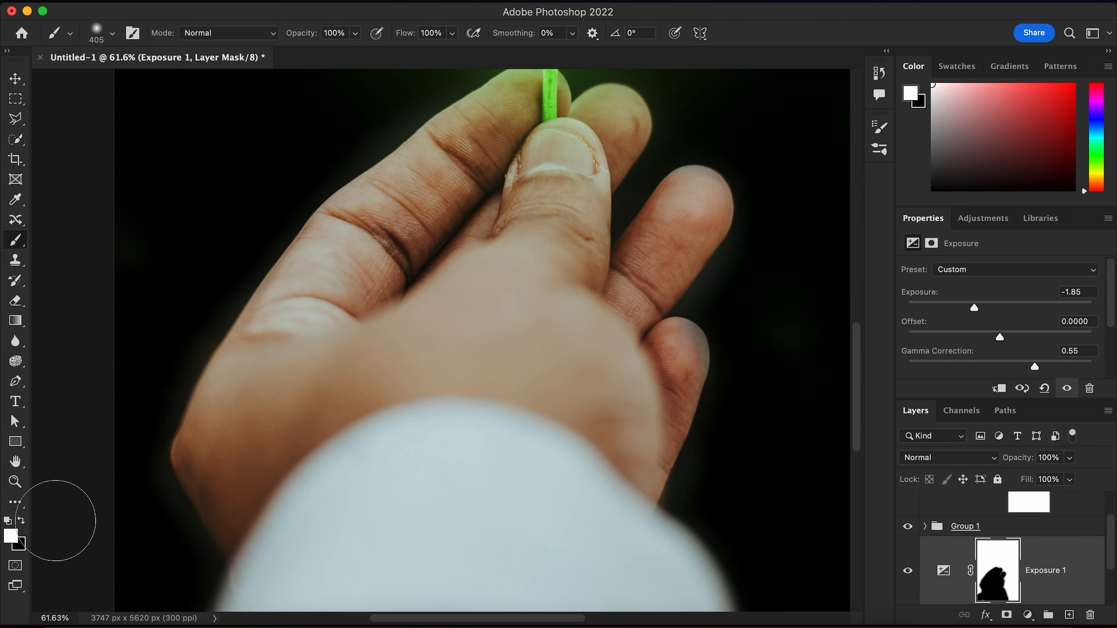
scroll(56, 520, up, 5)
scroll(56, 521, left, 4)
drag(141, 368, 121, 367)
mouse_move(299, 310)
mouse_down()
mouse_move(372, 212)
mouse_move(307, 332)
mouse_move(435, 151)
mouse_up()
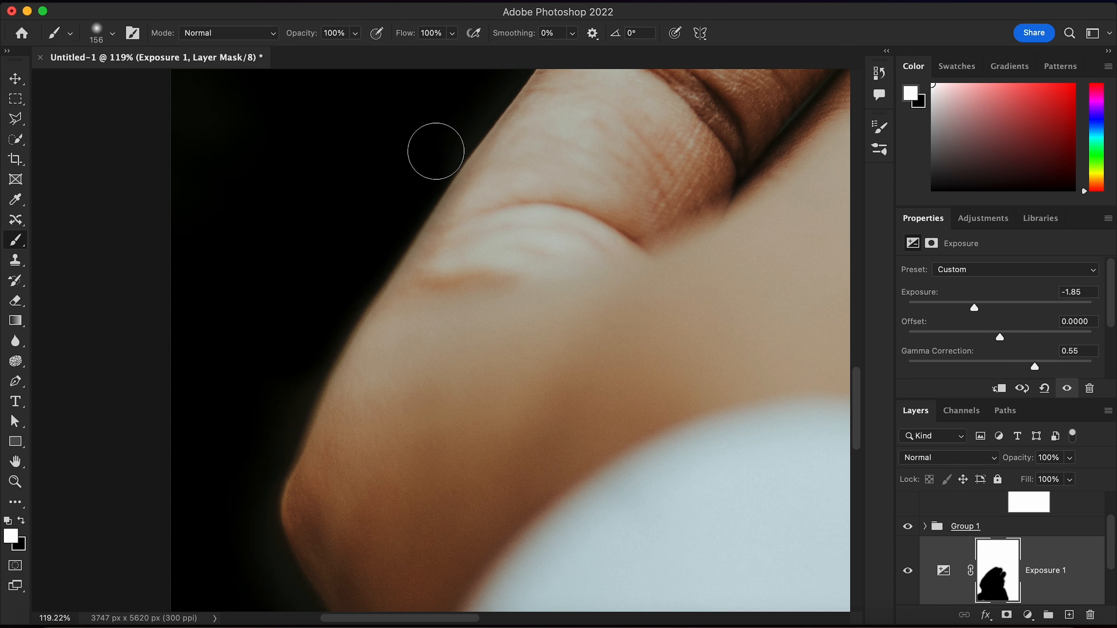
scroll(322, 240, down, 5)
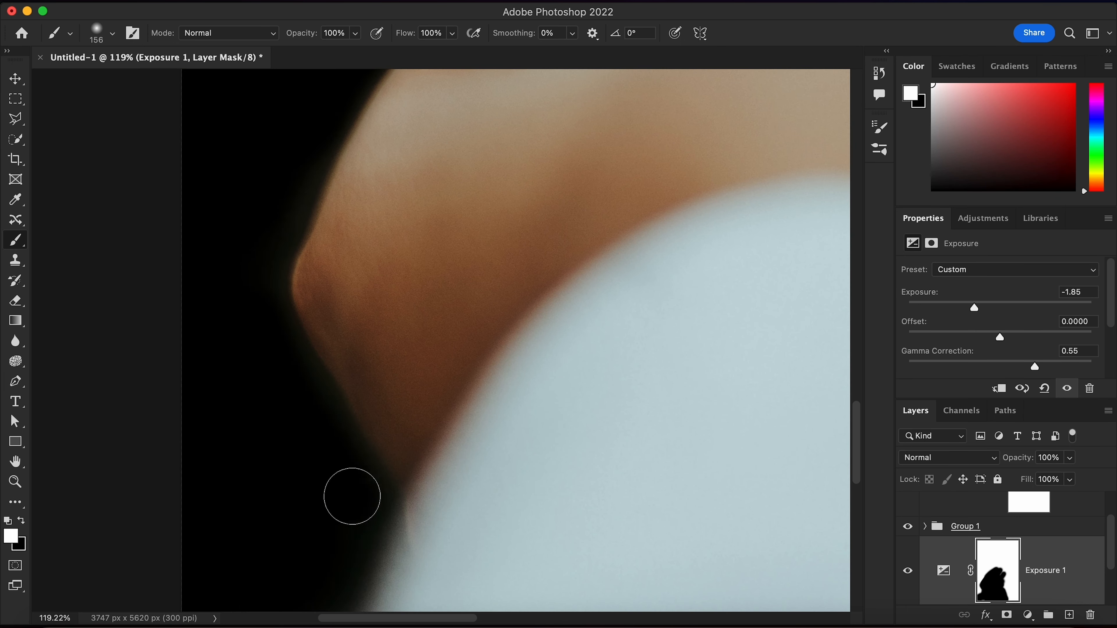
scroll(339, 473, down, 2)
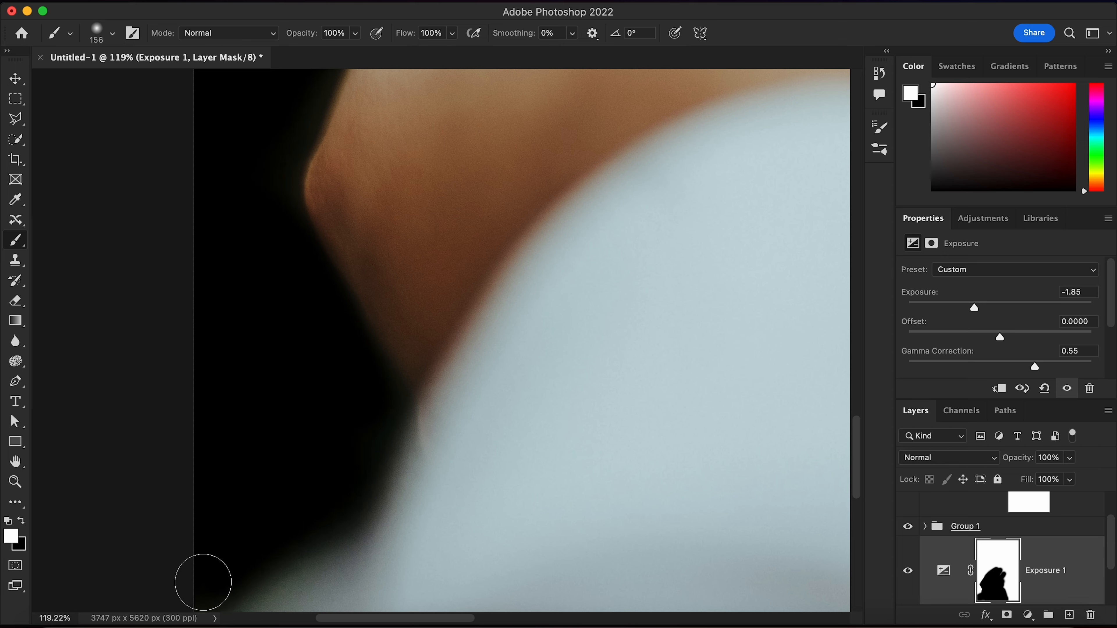
Step: Clean the Exposure 1 mask in white around the outer edges of the index and middle fingers beside the leaf stem
scroll(456, 354, up, 15)
scroll(456, 354, right, 4)
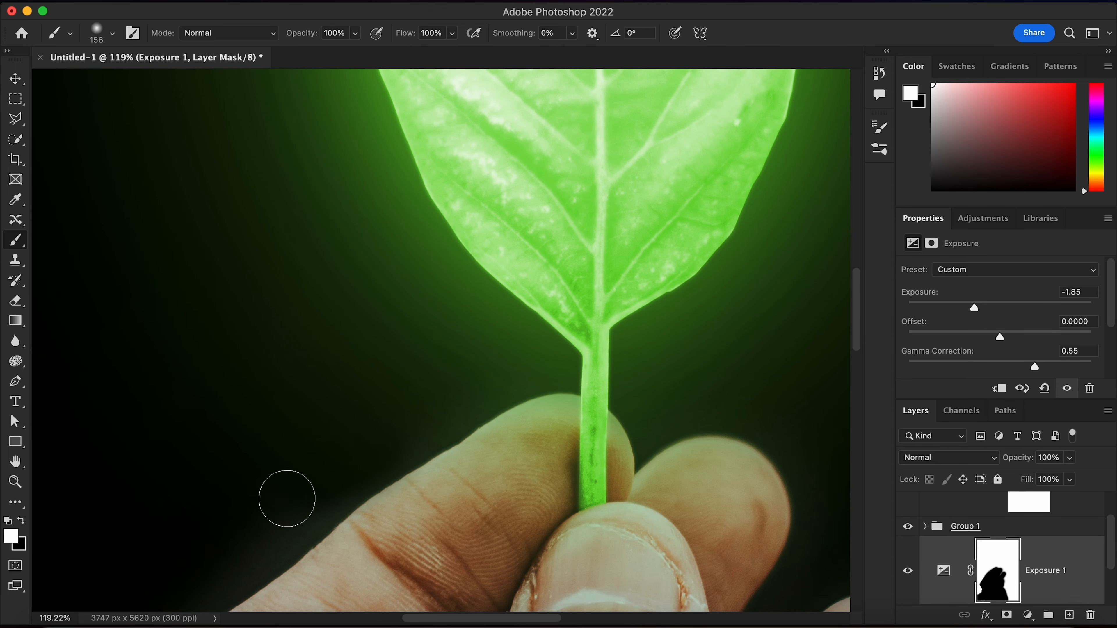
scroll(287, 499, down, 3)
scroll(286, 498, left, 1)
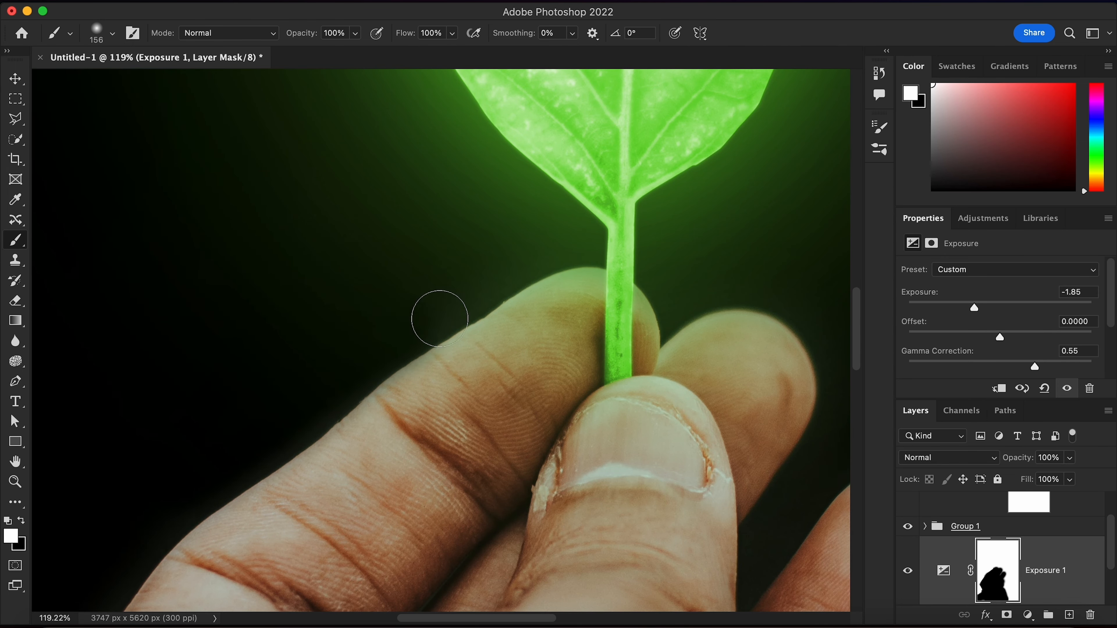
scroll(646, 317, right, 3)
scroll(646, 316, down, 1)
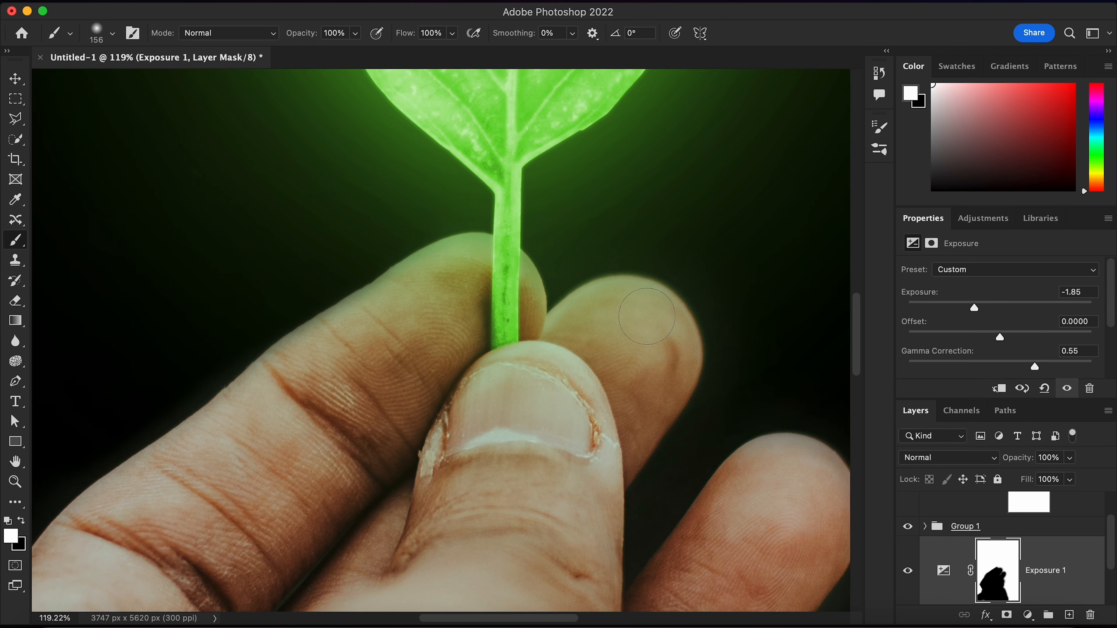
scroll(732, 325, down, 2)
scroll(732, 326, right, 1)
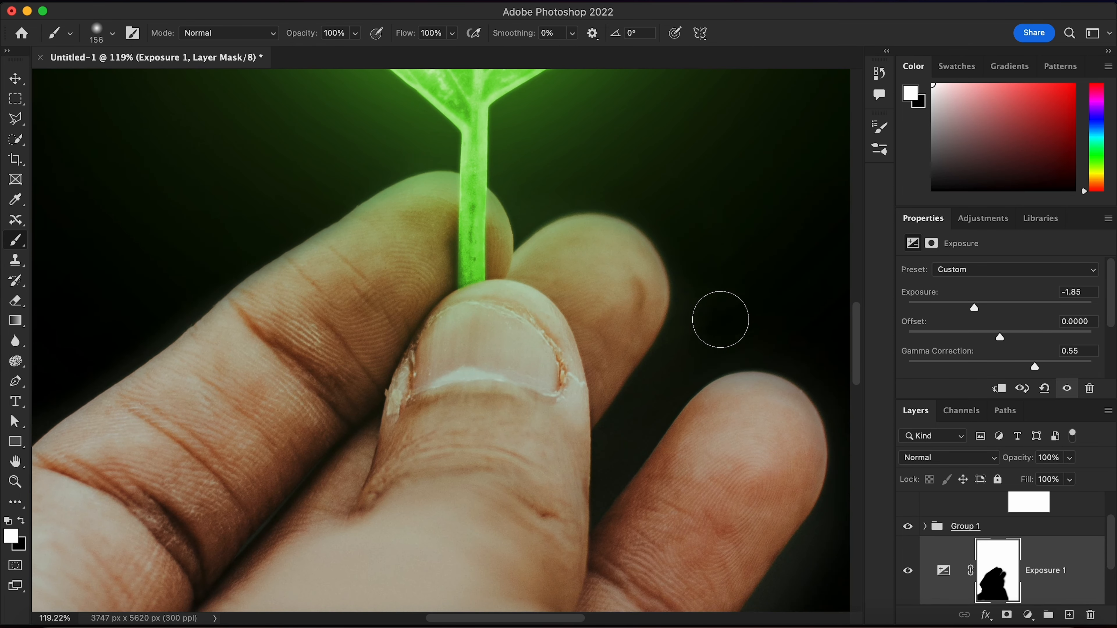
Step: Clean the Exposure 1 mask in white around the ring finger's tip and outer edge
scroll(661, 381, down, 3)
scroll(660, 381, right, 3)
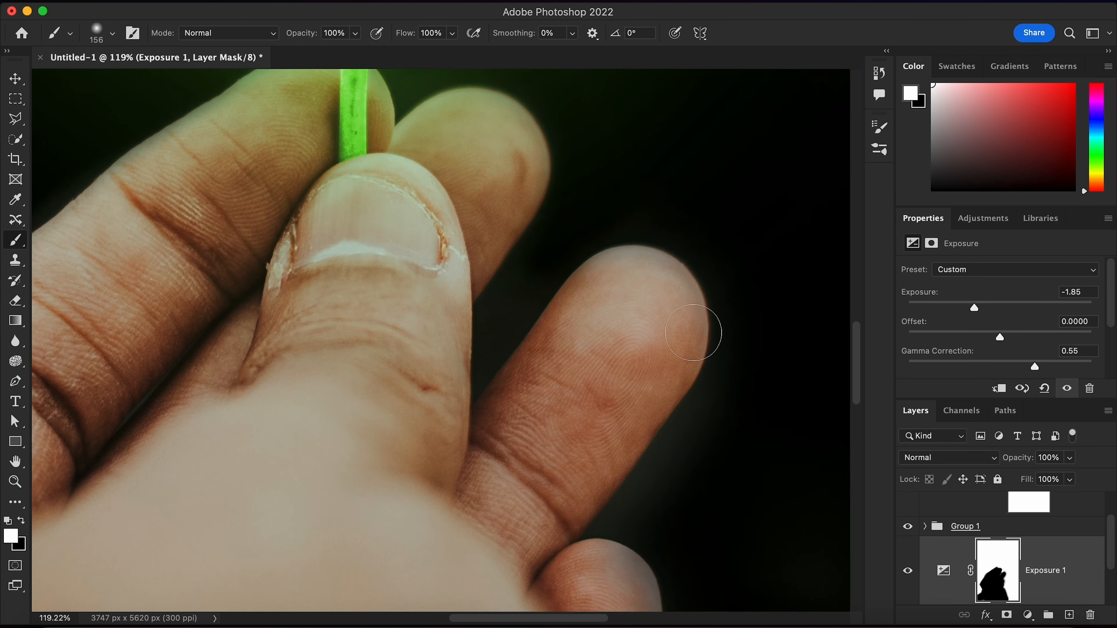
scroll(710, 302, down, 2)
scroll(710, 303, right, 1)
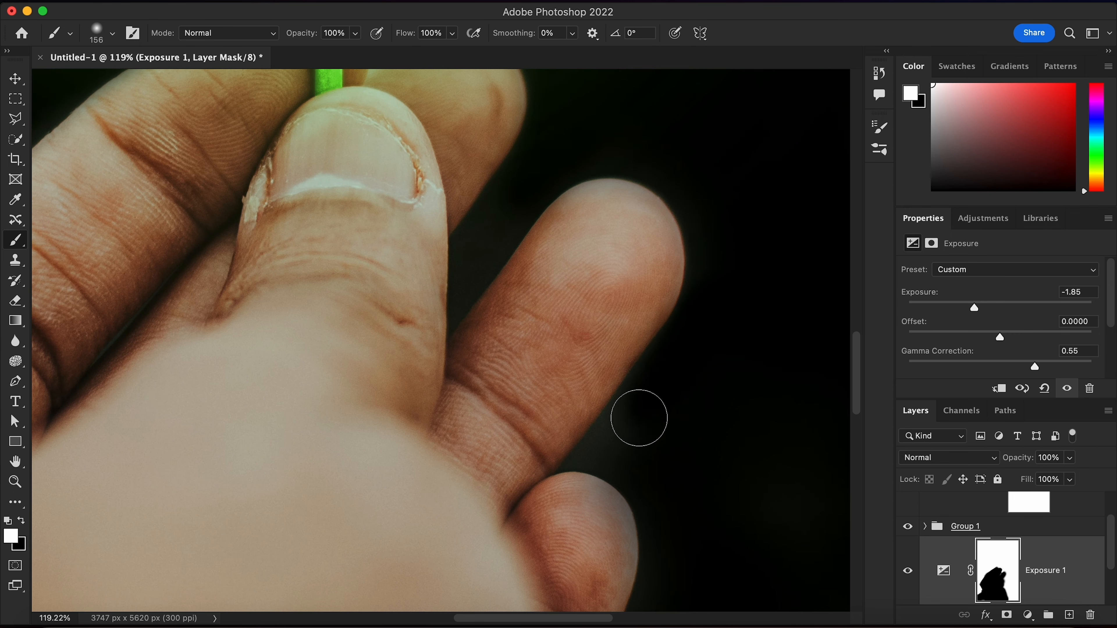
scroll(641, 414, down, 1)
scroll(641, 414, right, 1)
Step: Reduce the brush to 12 px and paint white on the mask in the narrow gap between the ring and little fingers
scroll(656, 366, down, 3)
scroll(655, 366, right, 1)
key(bracketleft)
key(bracketleft)
key(bracketleft)
key(bracketleft)
key(bracketleft)
key(bracketleft)
key(bracketleft)
key(bracketleft)
key(bracketleft)
key(bracketleft)
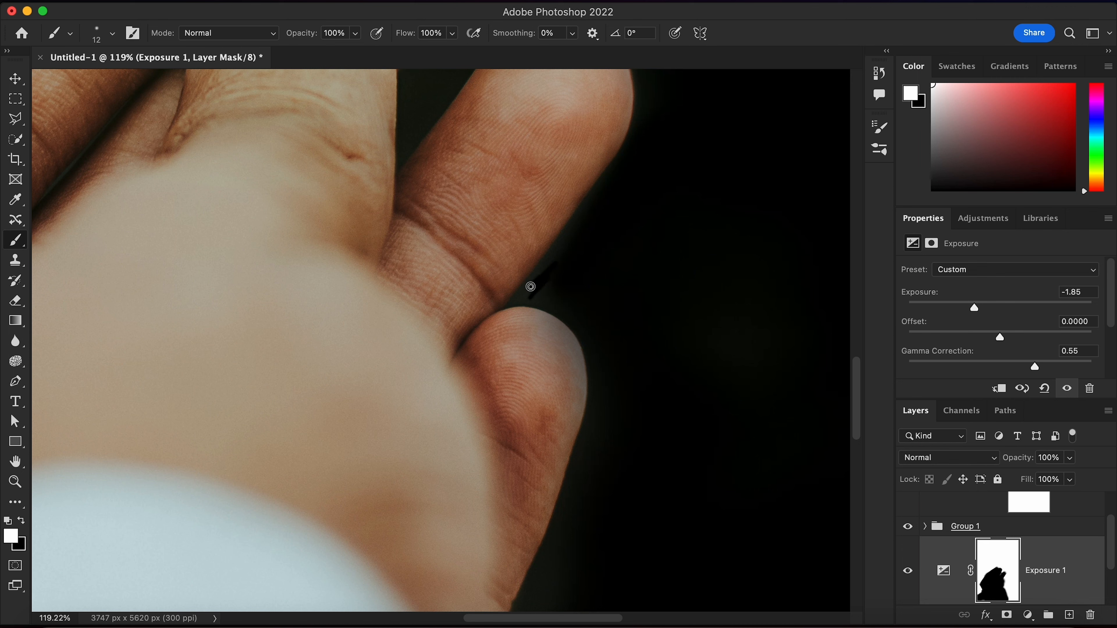
mouse_move(542, 288)
mouse_down()
mouse_move(571, 267)
mouse_move(552, 267)
mouse_move(561, 251)
mouse_move(531, 290)
mouse_move(590, 329)
mouse_move(544, 358)
mouse_move(572, 323)
mouse_up()
Step: Enlarge the brush to 125 px and paint white on the mask along the little finger's outer edge down to the cuff
scroll(673, 382, down, 4)
scroll(673, 382, right, 1)
key(bracketright)
key(bracketright)
key(bracketright)
key(bracketright)
key(bracketright)
key(bracketright)
key(bracketright)
key(bracketright)
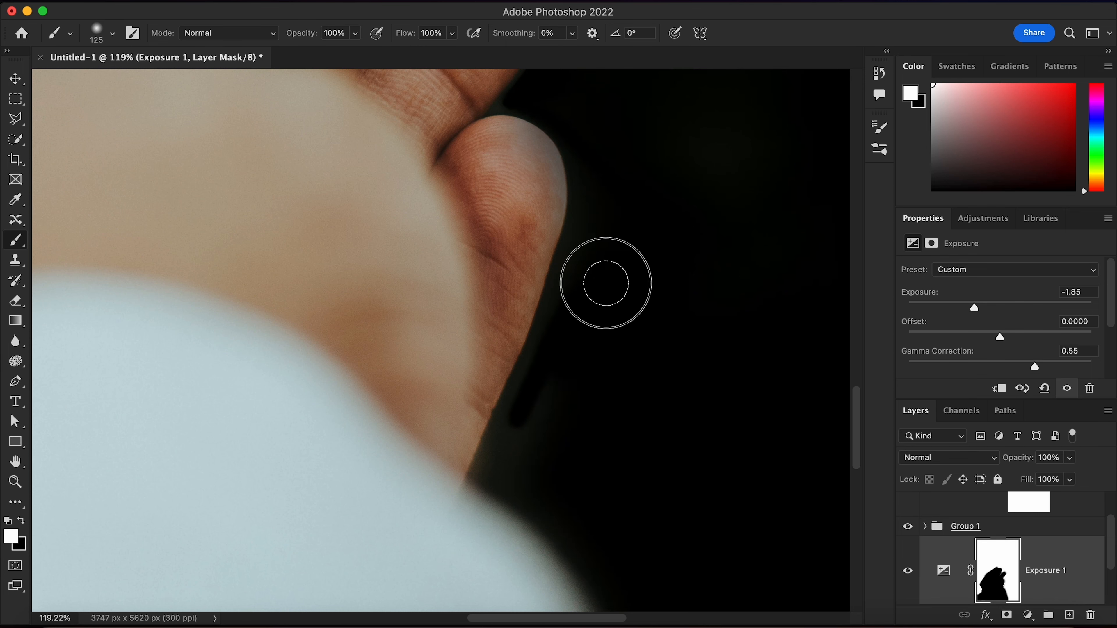
mouse_move(521, 437)
mouse_down()
mouse_move(541, 392)
mouse_move(563, 405)
mouse_up()
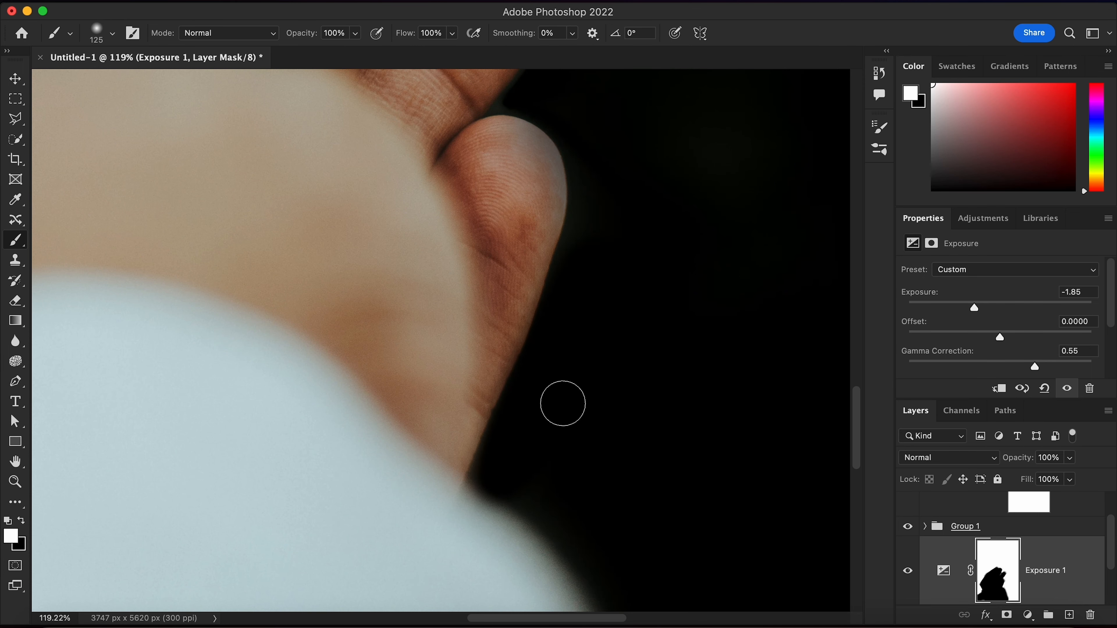
Step: Clean the Exposure 1 mask in white along the sleeve's right edge down to the bottom of the image
scroll(648, 277, down, 10)
scroll(716, 297, up, 5)
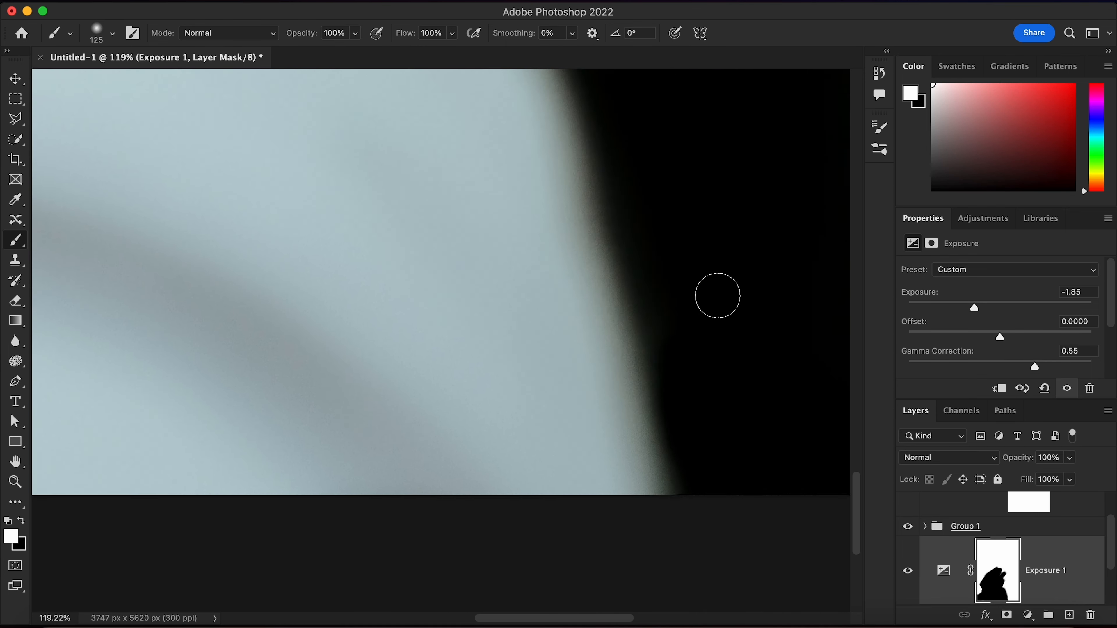
scroll(684, 372, up, 4)
scroll(693, 169, down, 5)
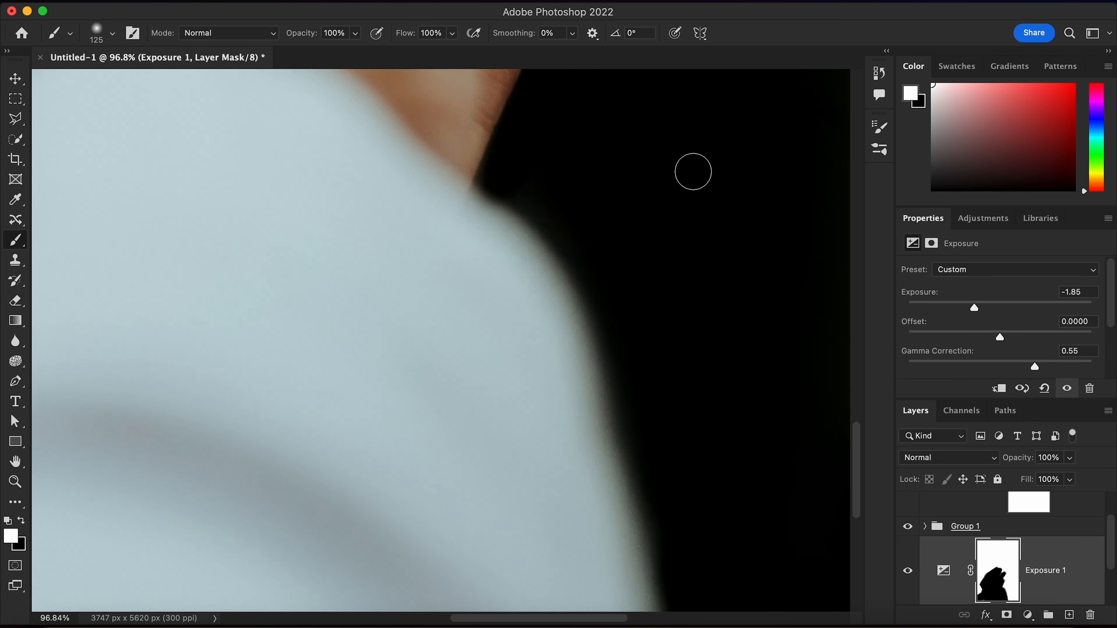
scroll(693, 172, down, 3)
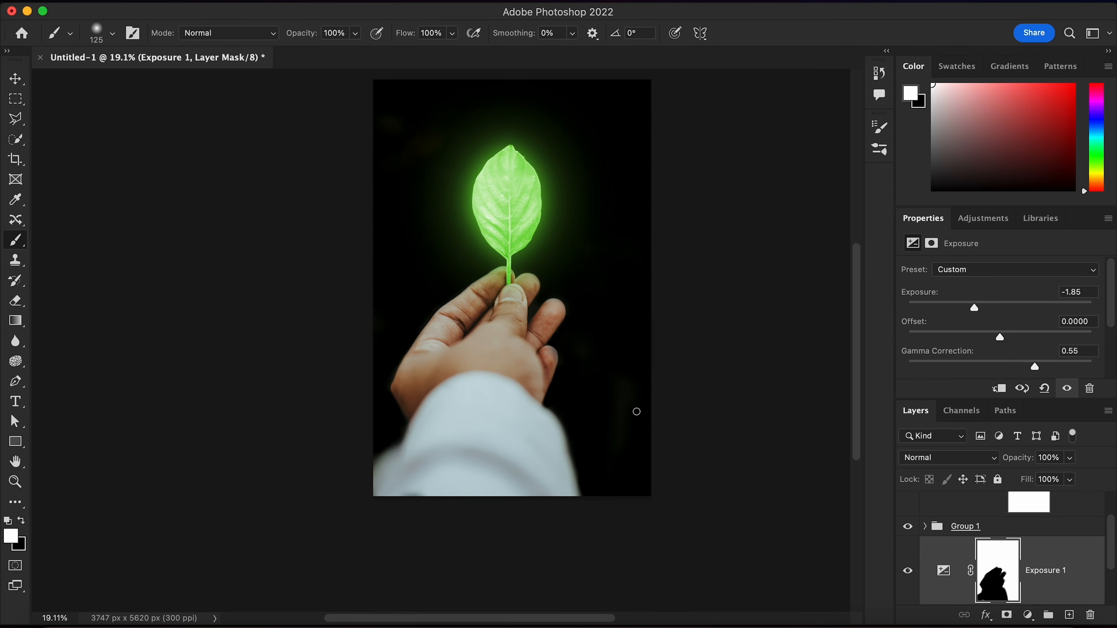
Step: Enlarge the brush to 352 px and paint white on the mask over the dark background to the right of the sleeve
key(bracketright)
key(bracketright)
mouse_move(631, 414)
mouse_down()
mouse_move(618, 462)
mouse_move(608, 351)
mouse_move(650, 392)
mouse_up()
scroll(1007, 573, down, 1)
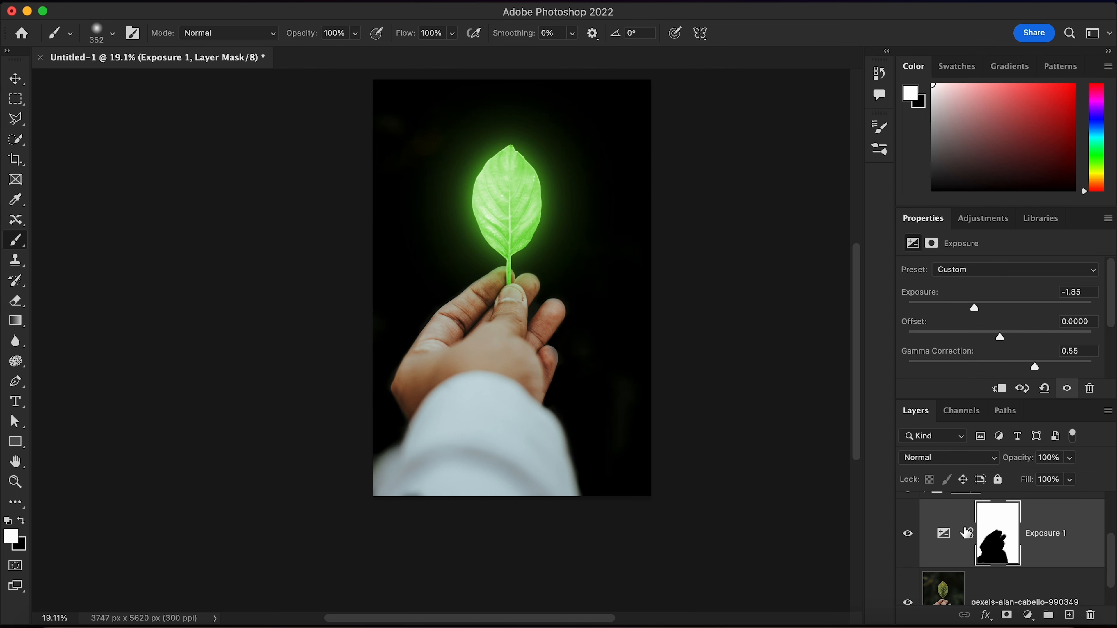
Step: Duplicate the Hue/Saturation 1 adjustment layer and place the copy between Group 1 and Exposure 1
scroll(996, 581, up, 2)
click(1020, 546)
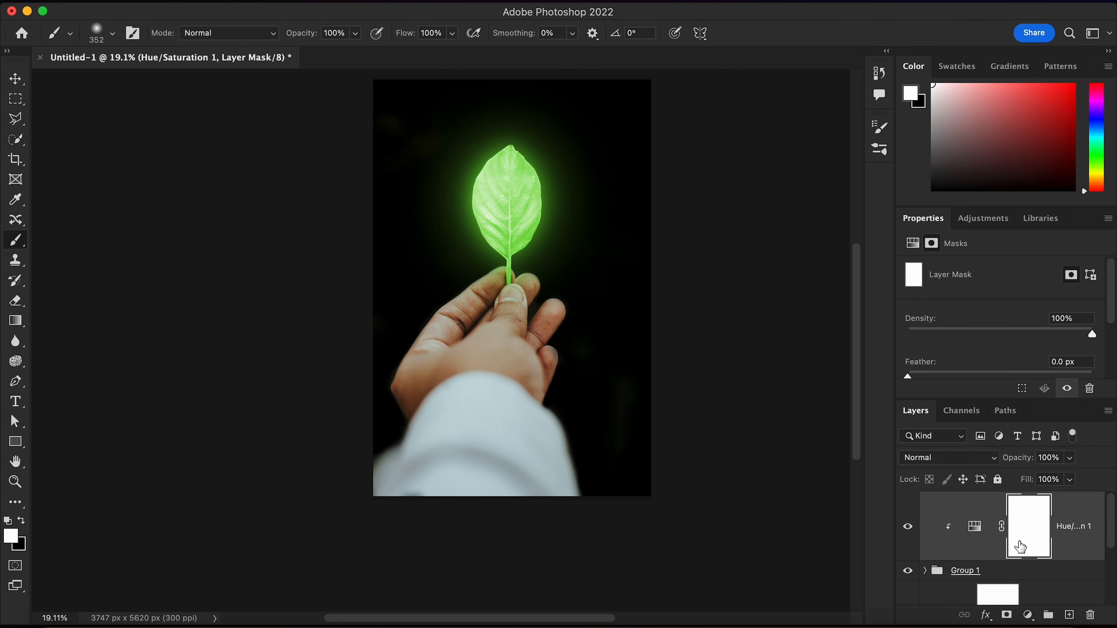
key(super+j)
drag(1014, 544, 945, 546)
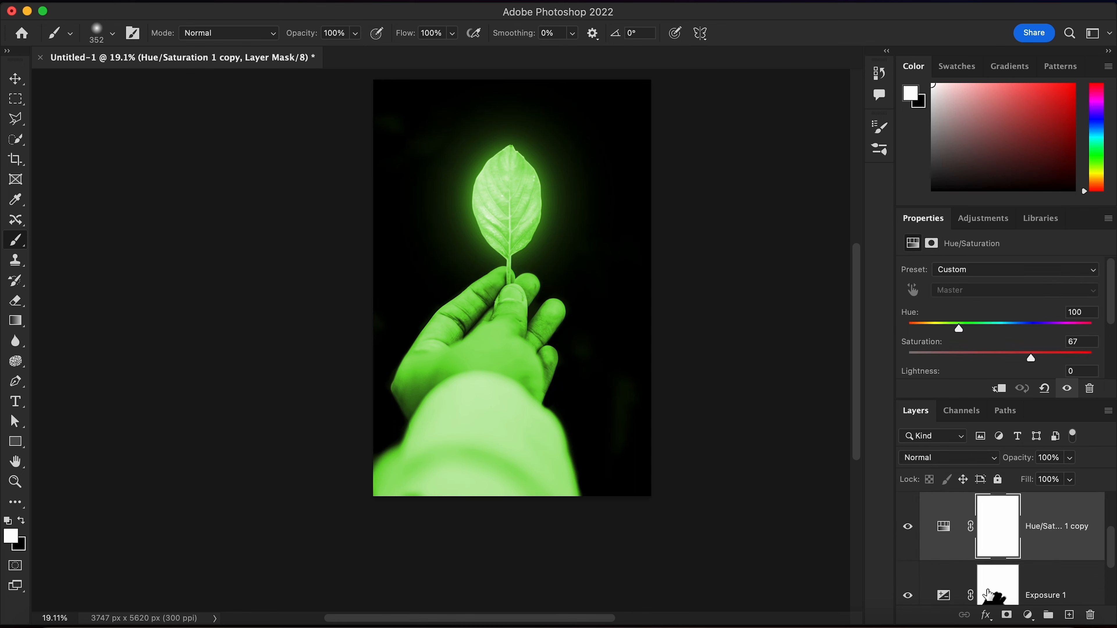
Step: Invert the layer mask of the Hue/Saturation 1 copy to black
scroll(981, 578, up, 3)
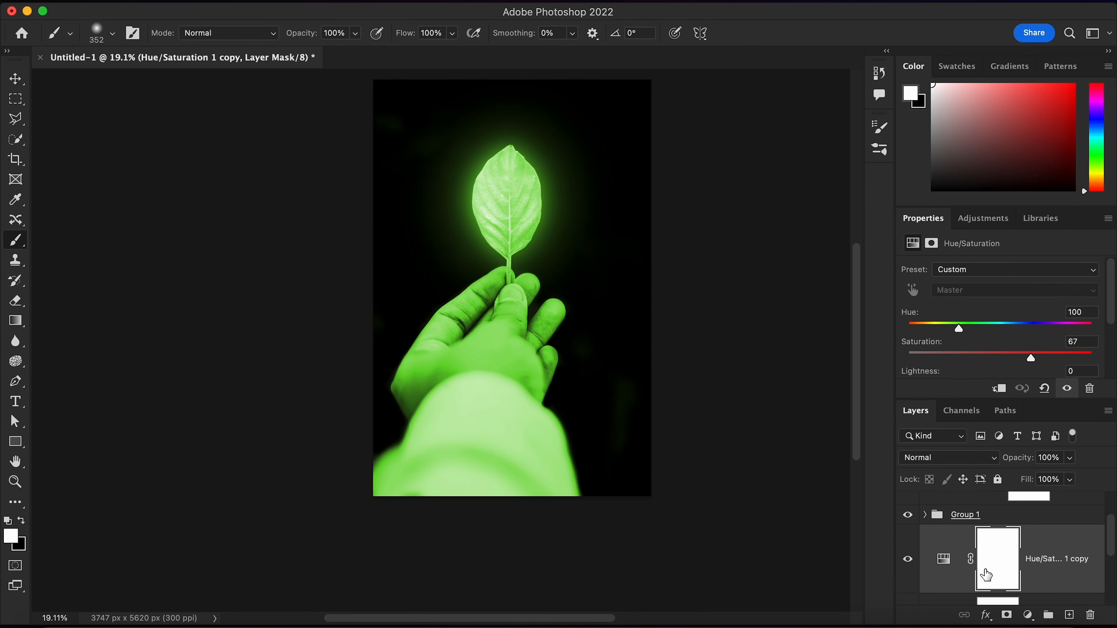
click(987, 574)
scroll(986, 574, down, 2)
scroll(986, 574, up, 2)
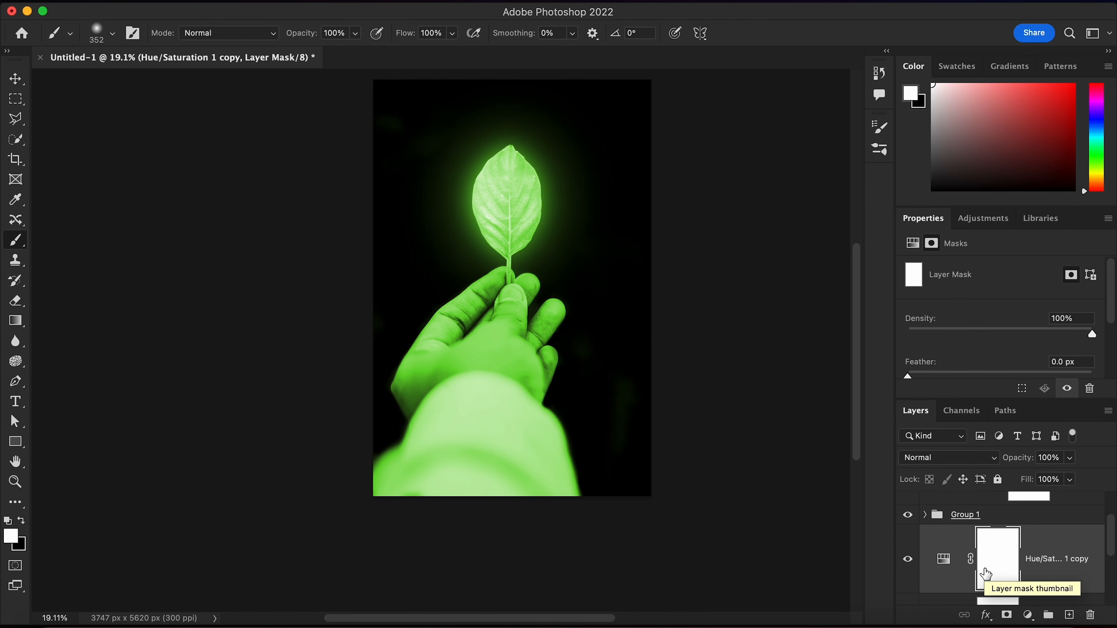
key(super+i)
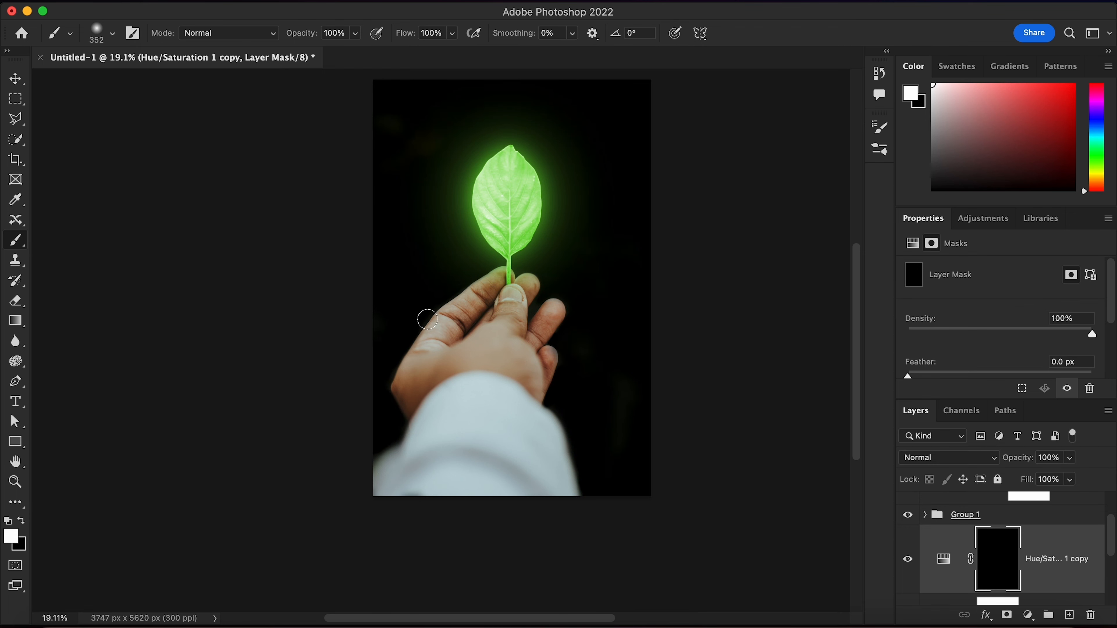
Step: Set the brush to 50% opacity and 36% flow and paint white on the copy's mask over the fingers nearest the leaf
scroll(428, 319, up, 5)
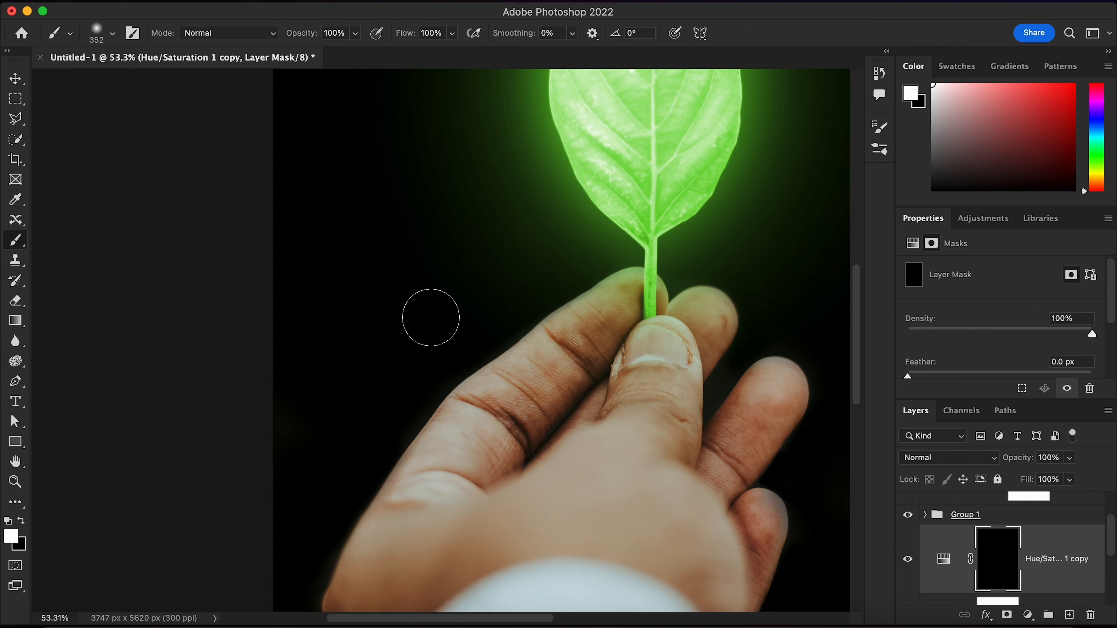
mouse_move(449, 34)
mouse_down()
mouse_move(440, 48)
mouse_move(399, 55)
mouse_move(318, 50)
mouse_up()
mouse_move(640, 282)
mouse_down()
mouse_move(567, 334)
mouse_move(646, 302)
mouse_move(654, 351)
mouse_move(580, 414)
mouse_move(601, 320)
mouse_up()
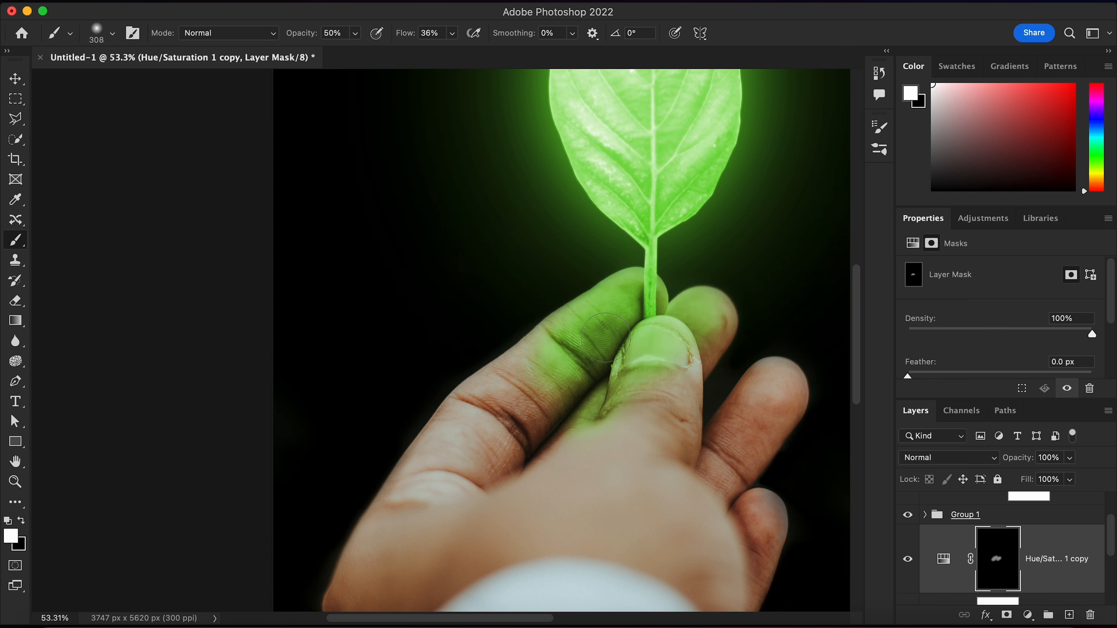
drag(697, 320, 710, 320)
drag(767, 385, 726, 429)
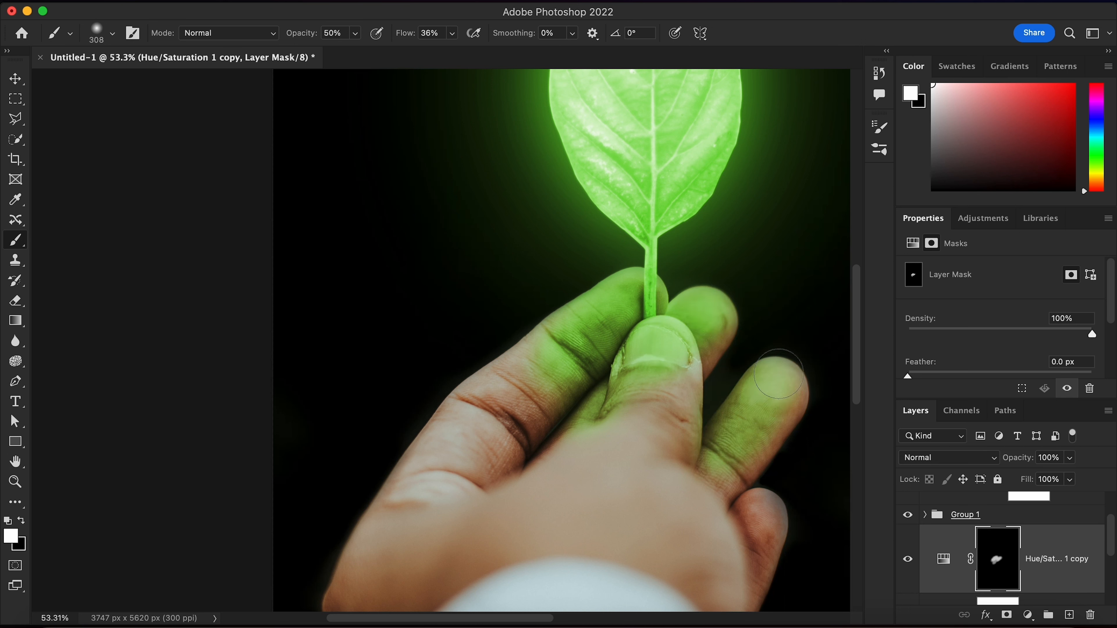
Step: Tint the little fingertip green with a 247 px brush, then strengthen the tint on the thumb and index finger
key(bracketleft)
drag(754, 510, 763, 506)
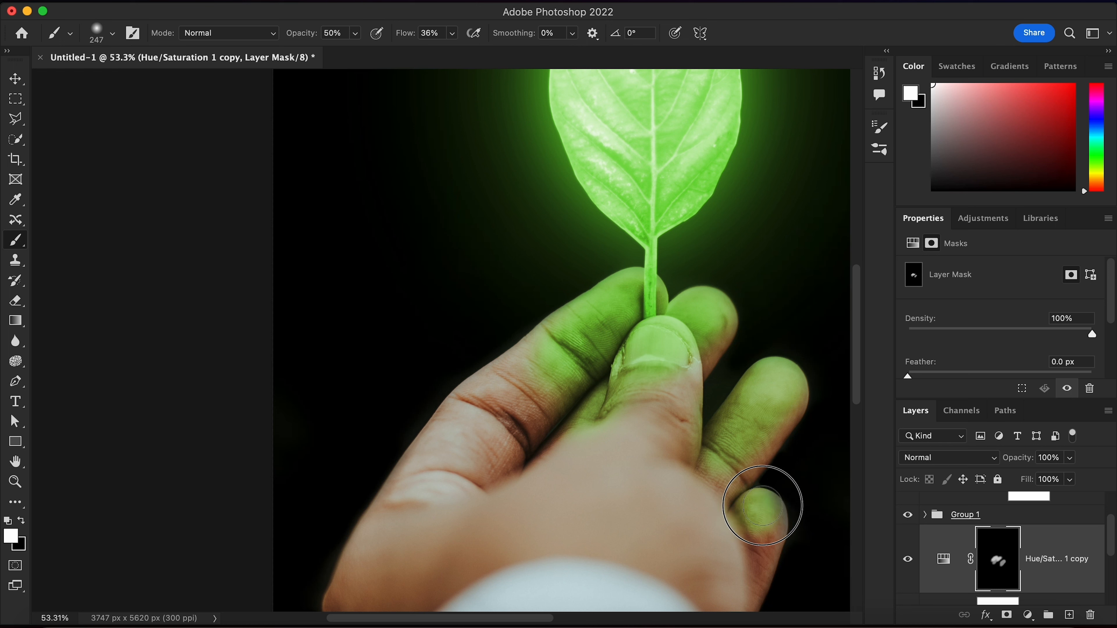
mouse_move(668, 394)
mouse_down()
mouse_move(683, 369)
mouse_move(616, 433)
mouse_move(678, 448)
mouse_up()
mouse_move(592, 347)
mouse_down()
mouse_move(541, 346)
mouse_move(518, 375)
mouse_move(545, 351)
mouse_move(491, 377)
mouse_move(486, 391)
mouse_move(544, 368)
mouse_move(525, 416)
mouse_up()
Step: Lower the brush opacity to 35% and paint the green tint over the palm and the back of the hand
click(355, 32)
mouse_move(357, 52)
mouse_down()
mouse_move(332, 59)
mouse_move(347, 58)
mouse_up()
mouse_move(476, 408)
mouse_down()
mouse_move(451, 427)
mouse_move(528, 412)
mouse_move(431, 440)
mouse_move(384, 538)
mouse_move(411, 553)
mouse_move(518, 506)
mouse_move(548, 458)
mouse_move(623, 490)
mouse_move(640, 475)
mouse_up()
scroll(623, 490, down, 3)
mouse_move(623, 407)
mouse_down()
mouse_move(669, 420)
mouse_move(754, 343)
mouse_up()
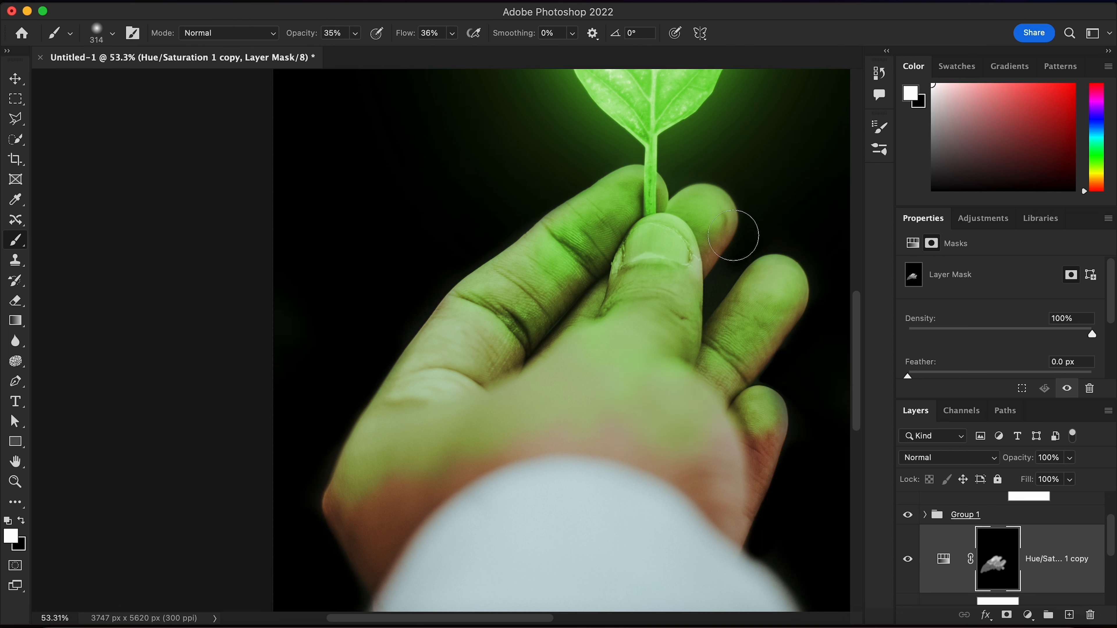
Step: Build up the green tint across the back of the hand toward the cuff and along the little finger
drag(627, 294, 444, 388)
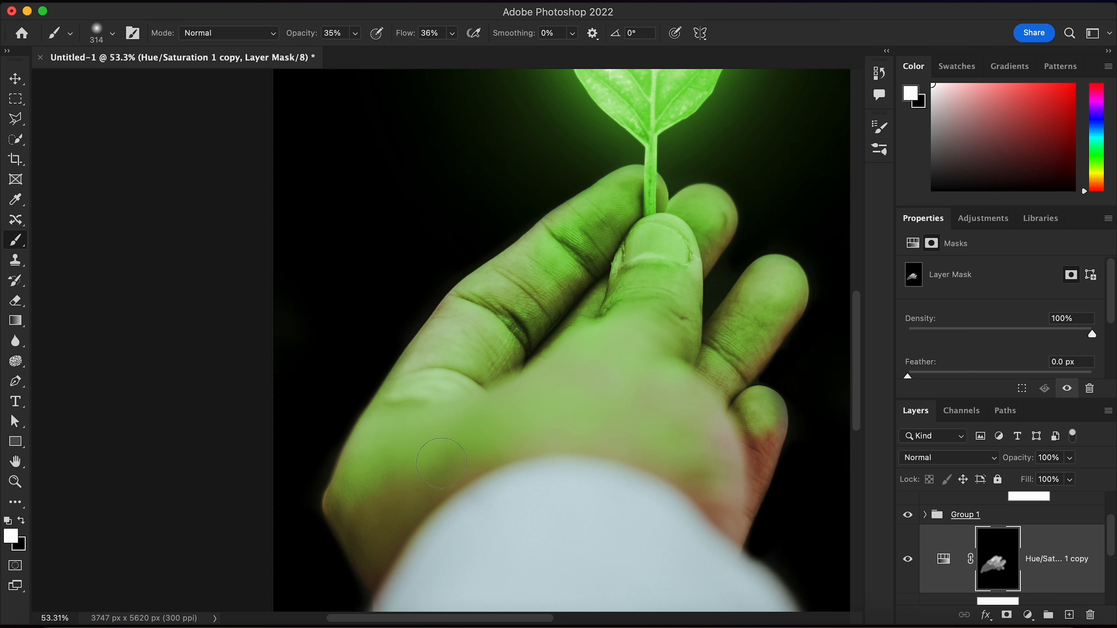
drag(729, 498, 767, 421)
drag(692, 257, 730, 324)
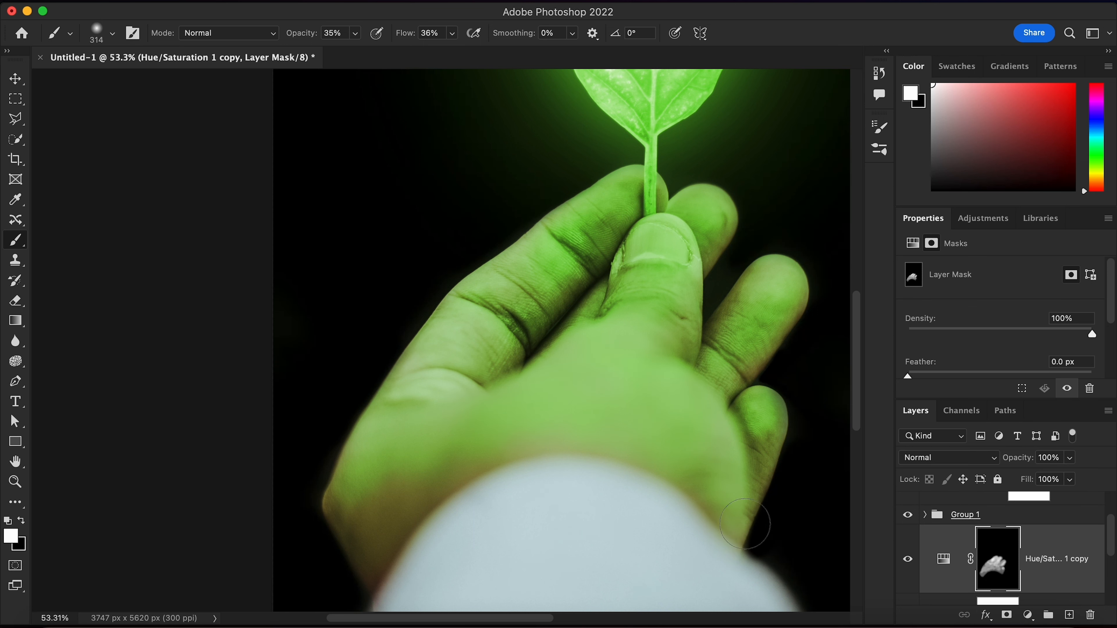
Step: Set the blend mode of the Hue/Saturation 1 copy layer to Screen
scroll(578, 412, down, 3)
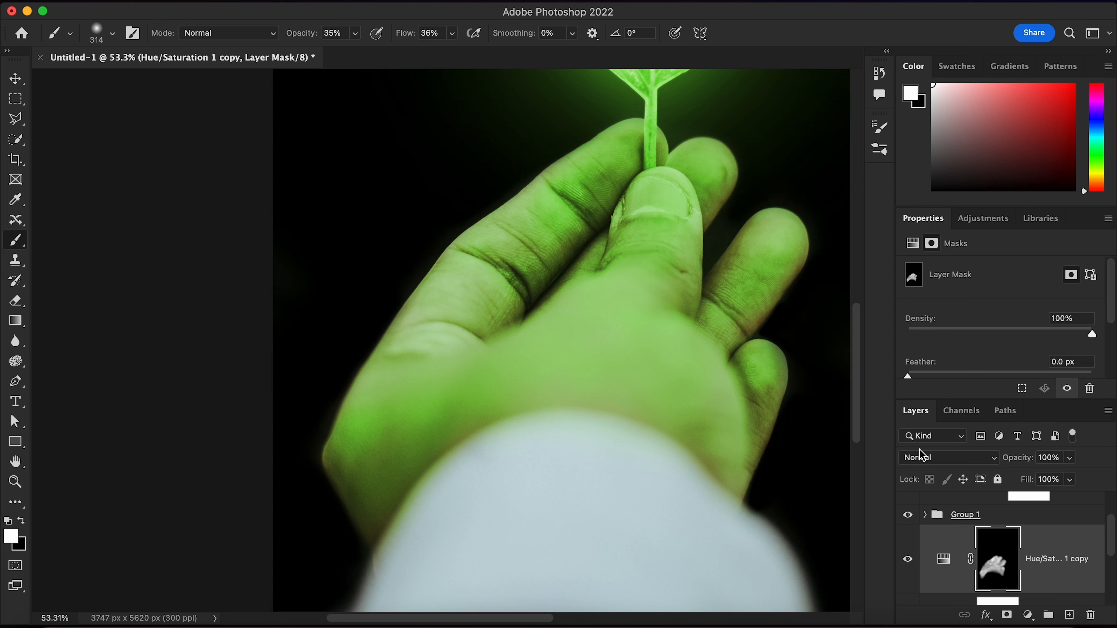
click(992, 461)
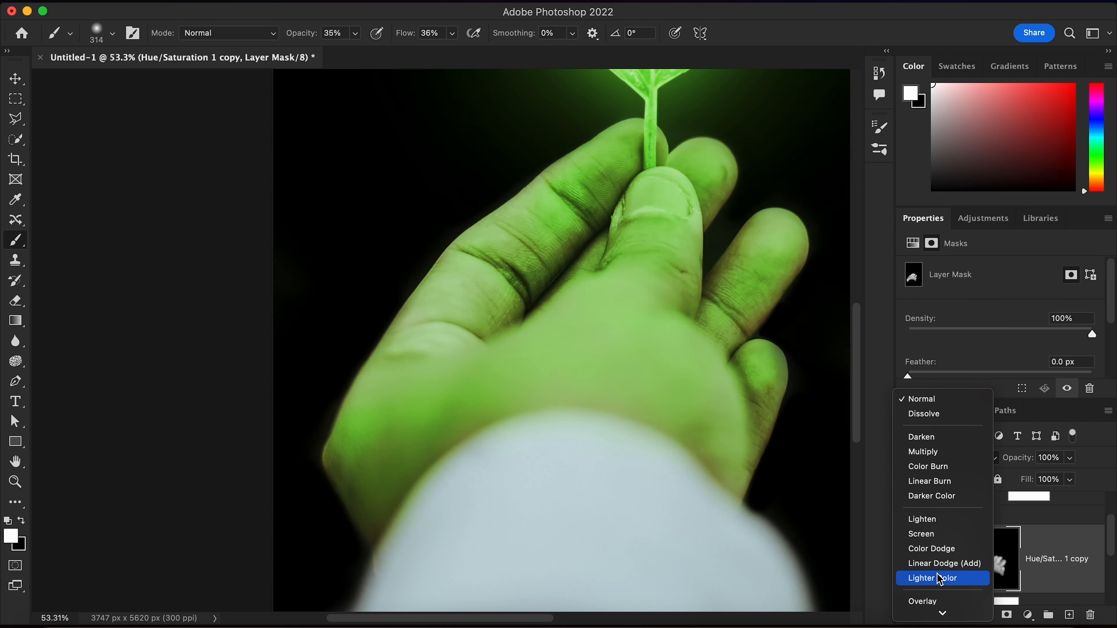
scroll(940, 544, down, 3)
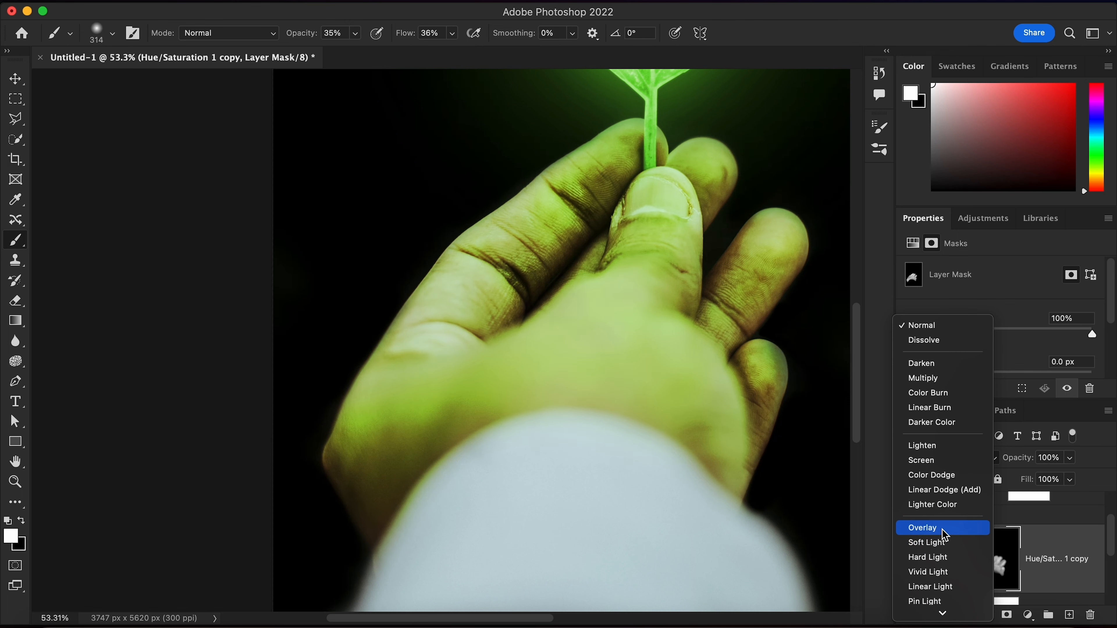
scroll(942, 566, down, 3)
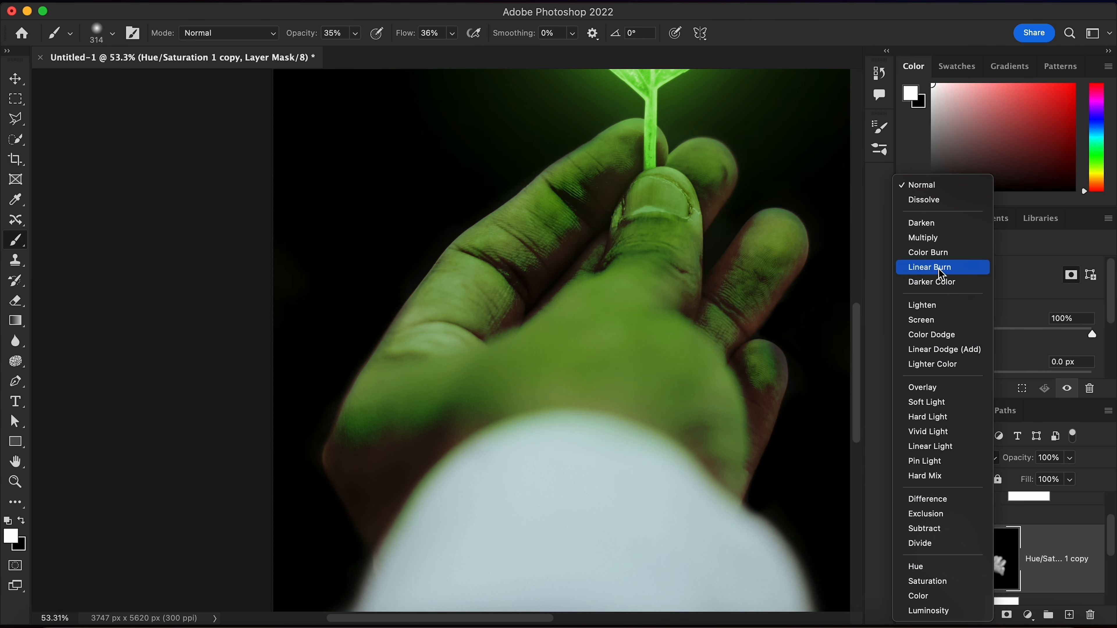
click(946, 322)
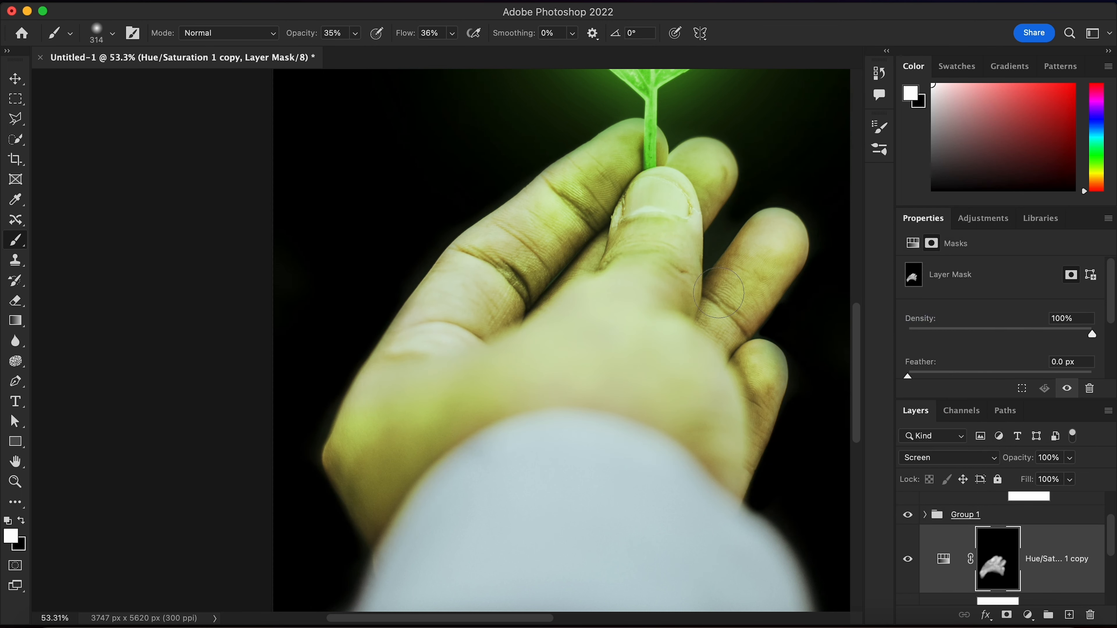
scroll(809, 305, down, 5)
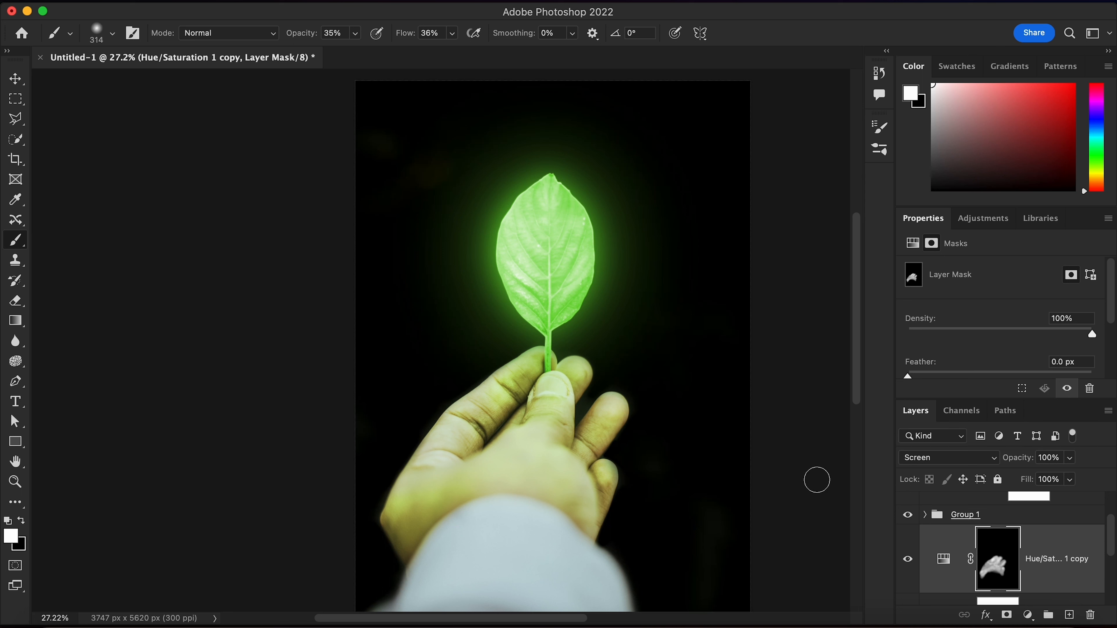
Step: Add a Selective Color adjustment layer above the clipped Hue/Saturation layer at the top of the layer stack
scroll(980, 563, up, 2)
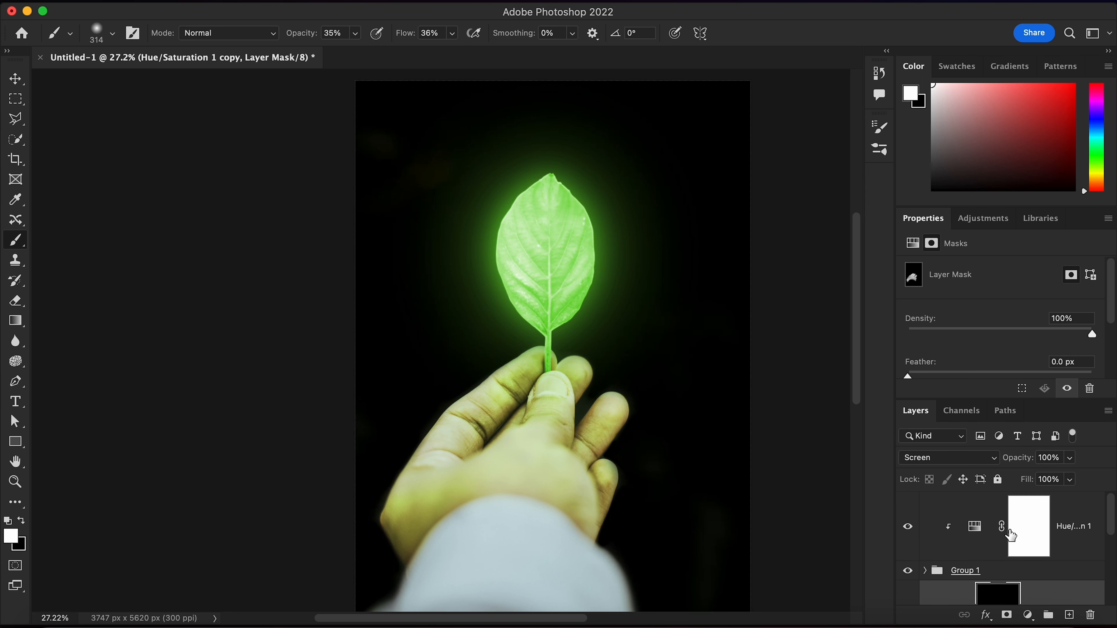
click(972, 529)
click(1027, 614)
click(1040, 584)
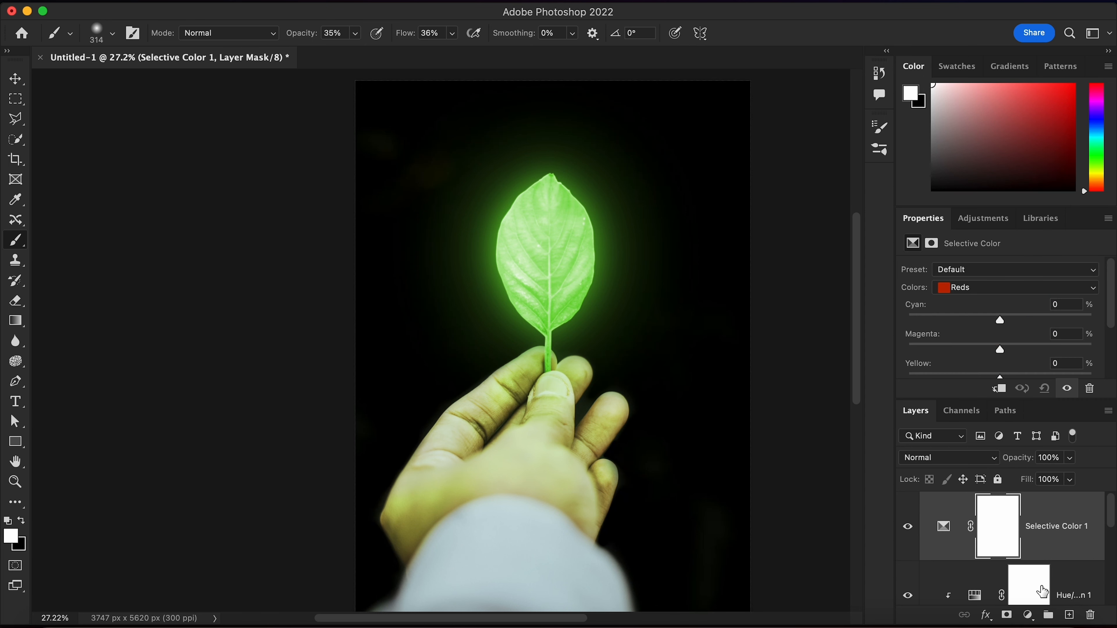
Step: Adjust the Greens in Selective Color to Cyan -13, Magenta -17, Yellow +14 and Black +24
click(973, 289)
click(974, 314)
drag(990, 321, 983, 323)
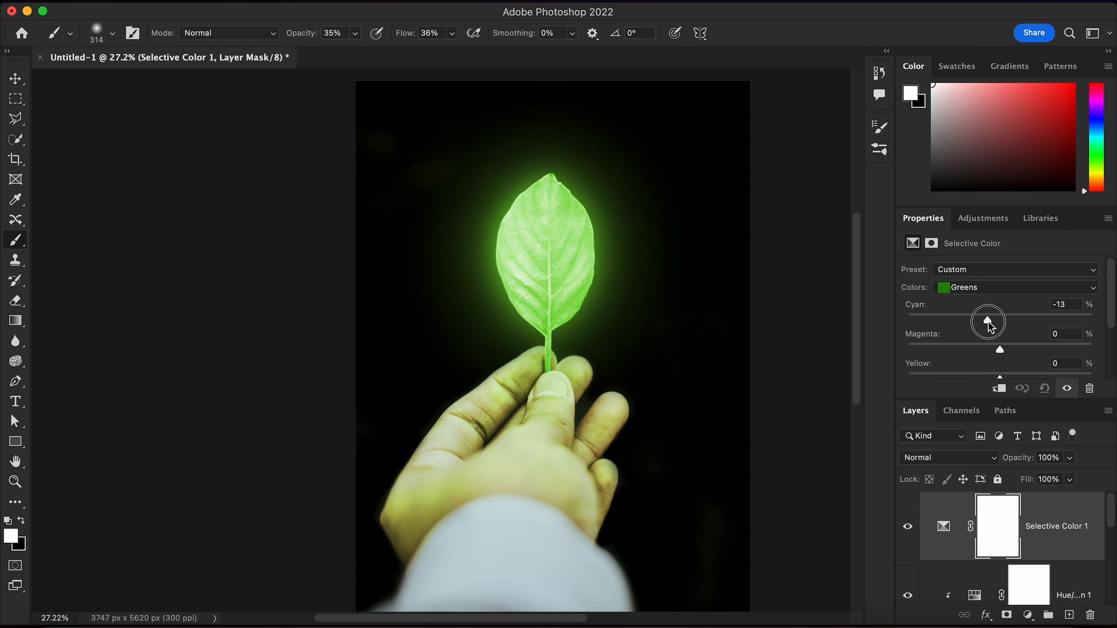
drag(996, 356, 1014, 379)
scroll(1013, 369, down, 1)
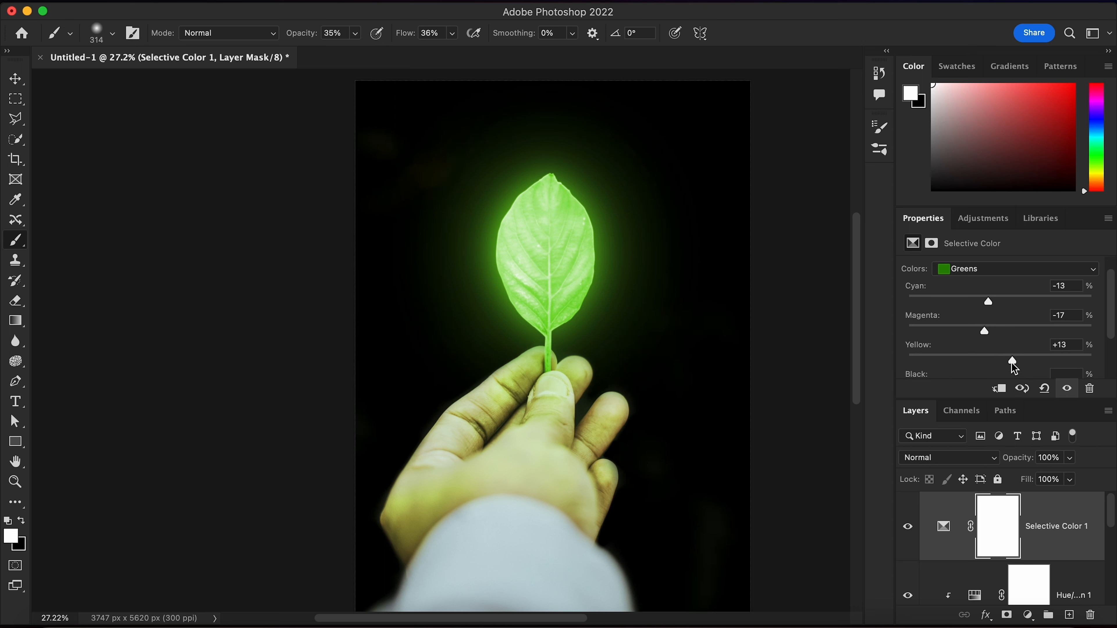
scroll(1013, 359, down, 3)
mouse_move(1000, 325)
mouse_down()
mouse_move(1036, 325)
mouse_move(1022, 324)
mouse_up()
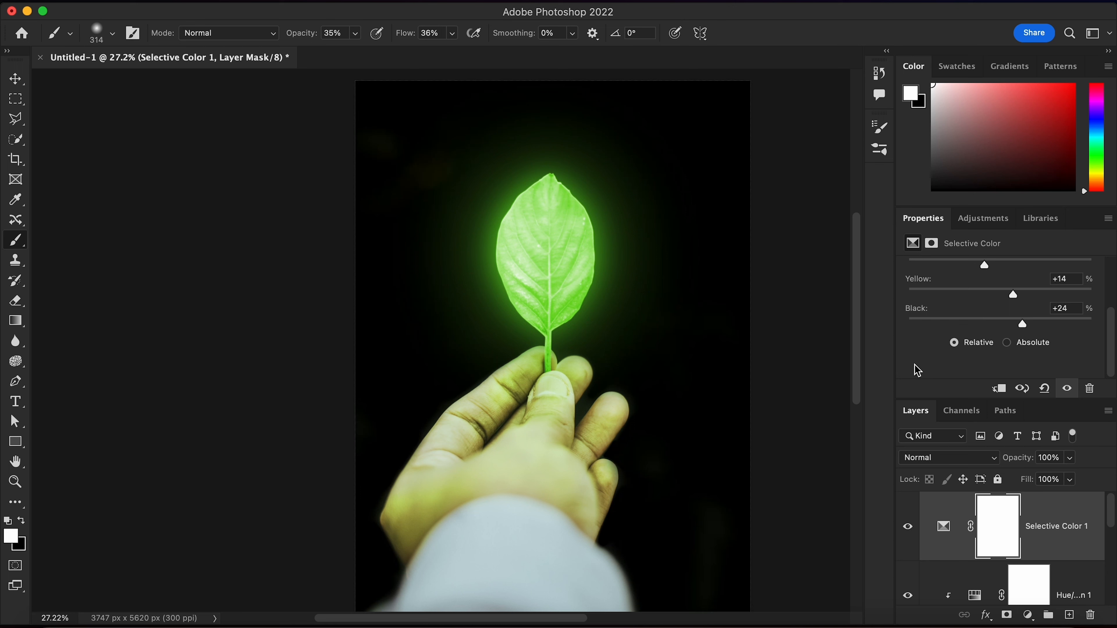
Step: Add a Curves adjustment layer directly above the base photo and darken it with a curve point at input 79, output 34
scroll(967, 568, down, 5)
click(967, 573)
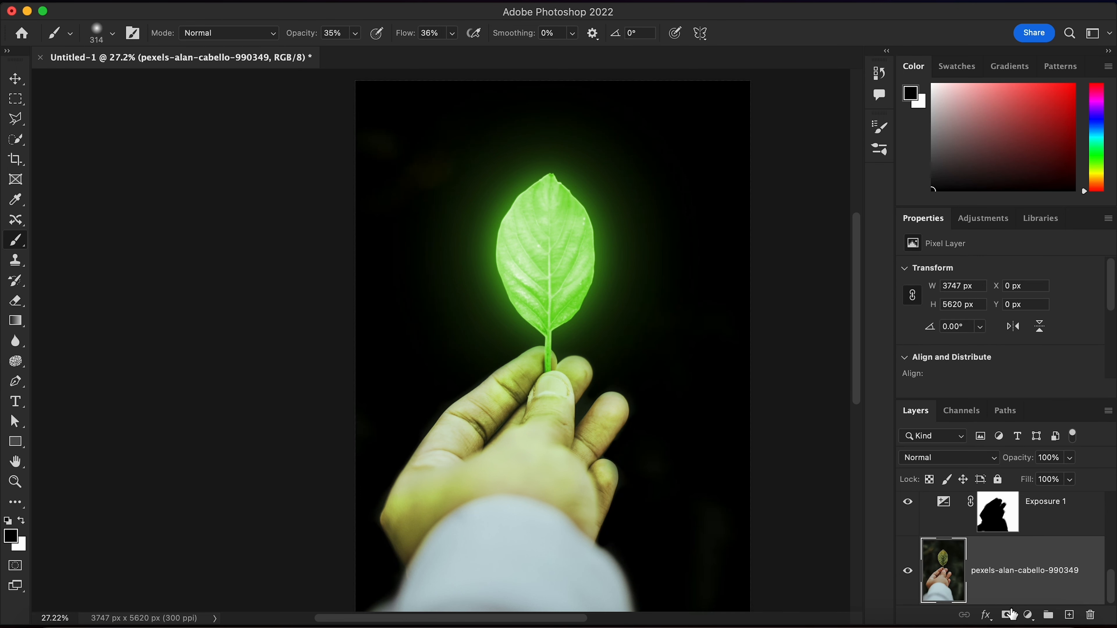
click(1028, 615)
click(1003, 351)
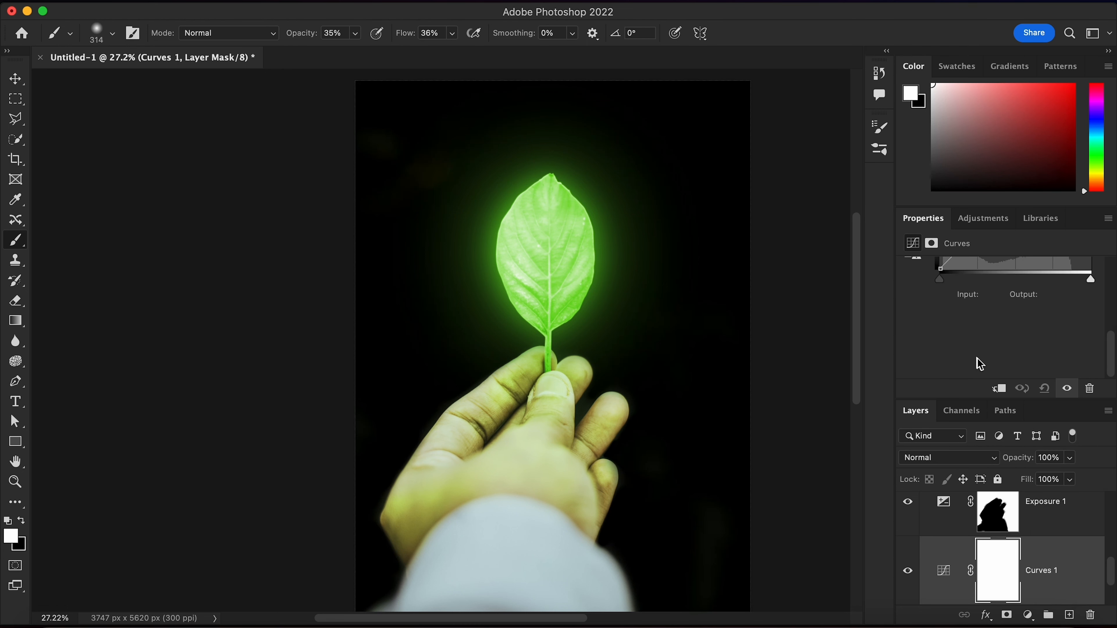
drag(979, 315, 988, 322)
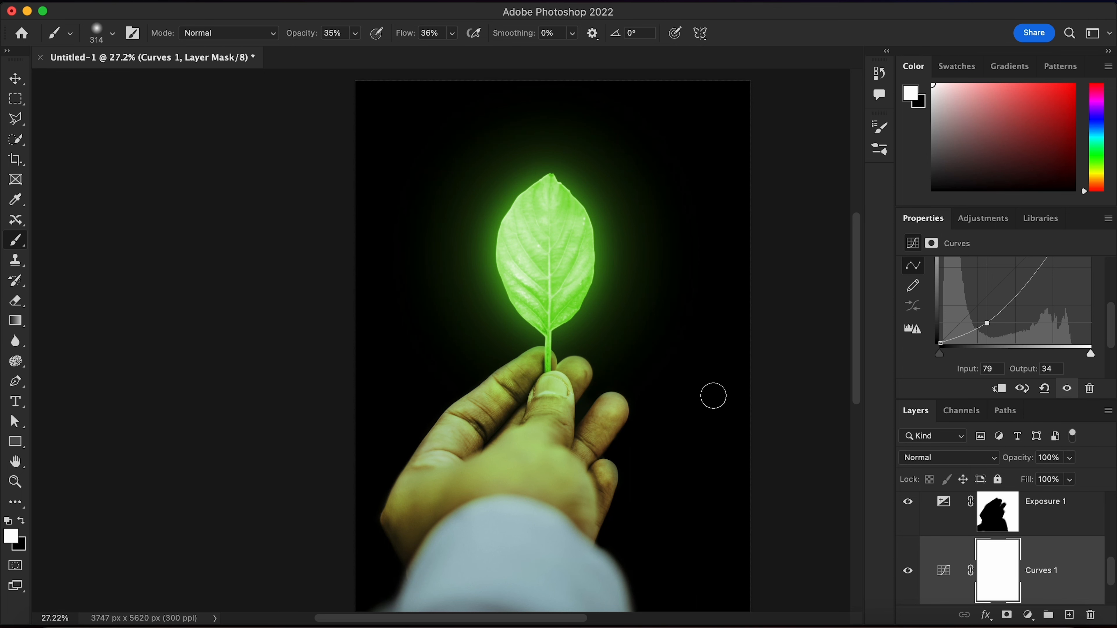
scroll(631, 414, up, 5)
scroll(633, 418, down, 5)
scroll(638, 426, up, 6)
scroll(639, 426, down, 5)
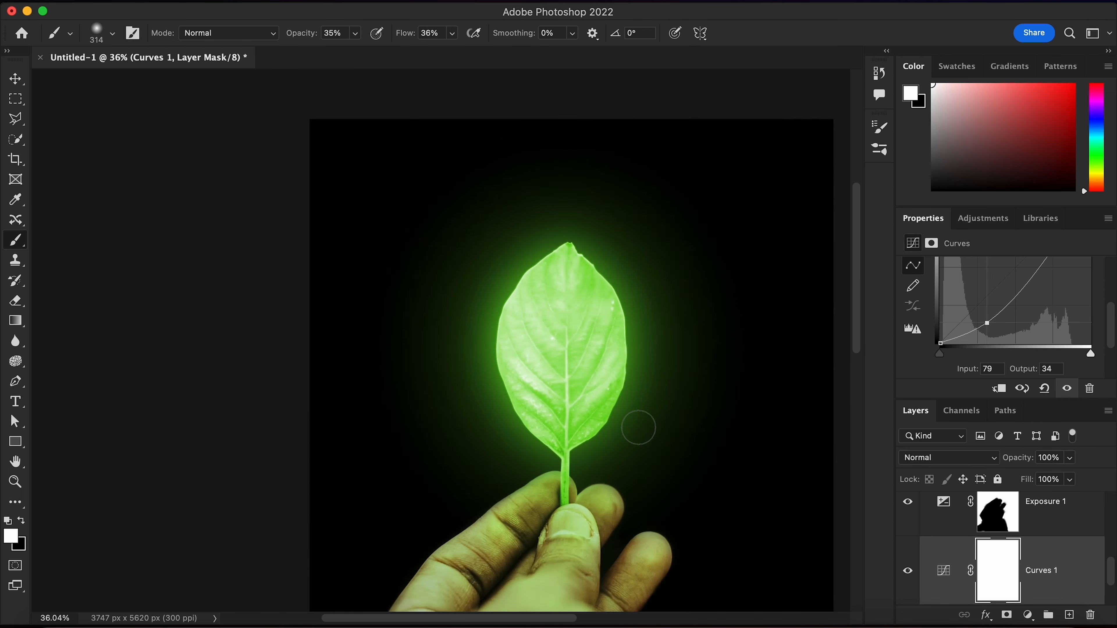
Step: Place the downloaded butterfly photo above the Selective Color layer and set its blend mode to Color Dodge
scroll(638, 426, up, 1)
drag(1032, 620, 1009, 569)
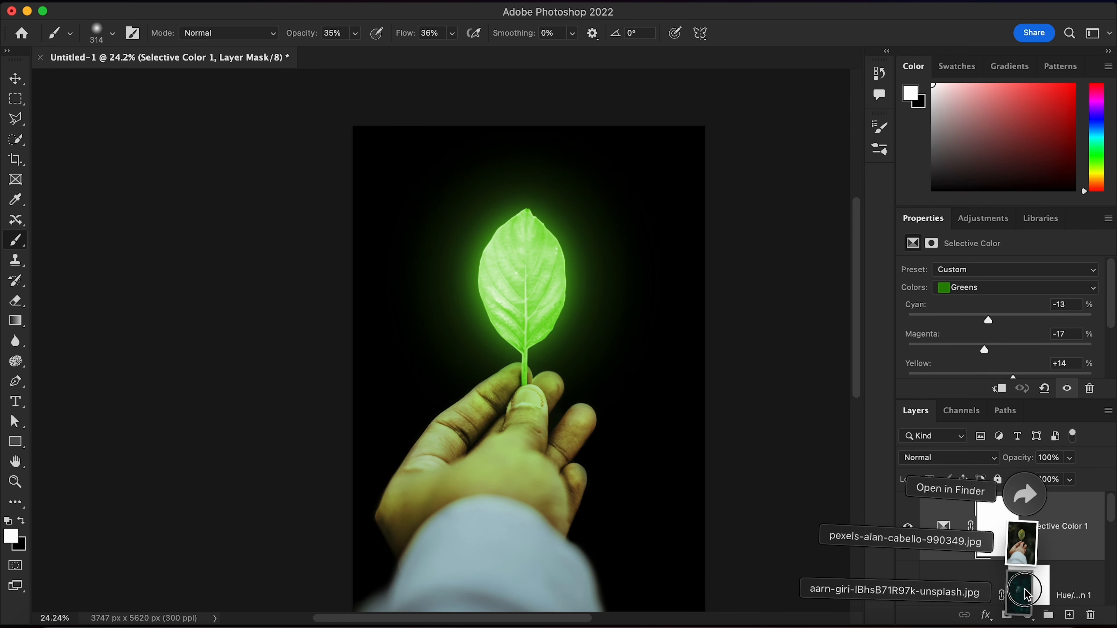
drag(1026, 594, 491, 246)
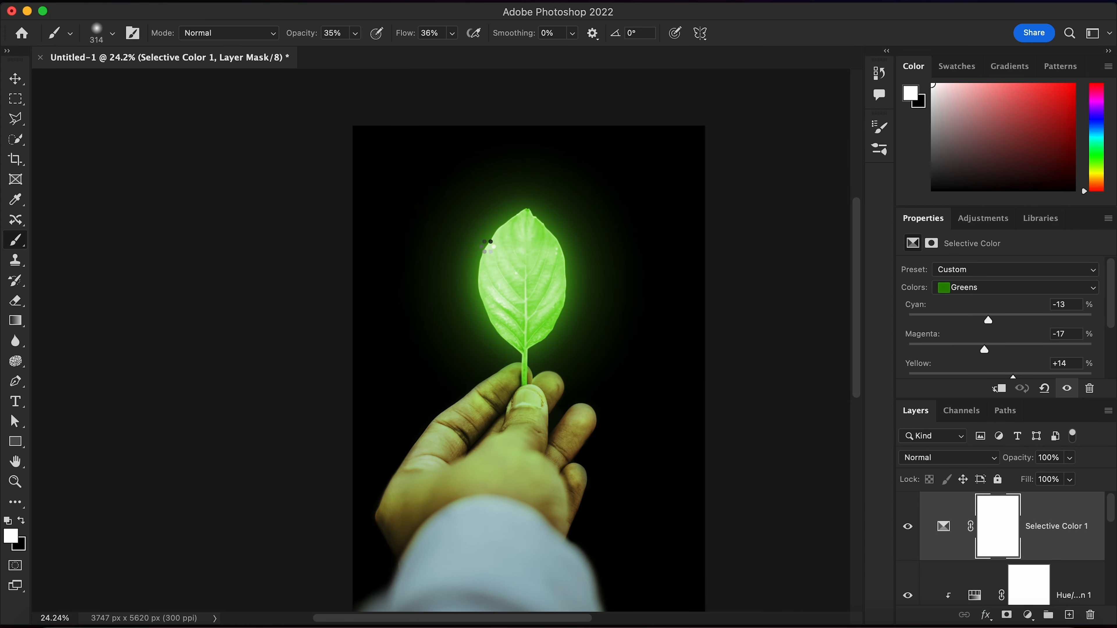
click(947, 460)
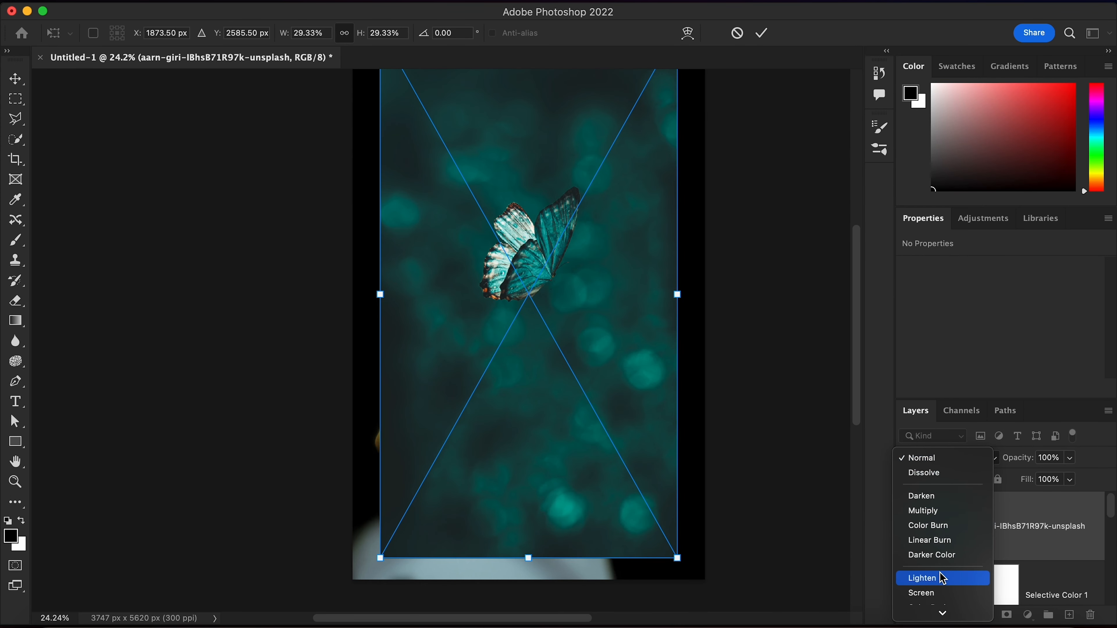
click(939, 592)
drag(596, 350, 529, 236)
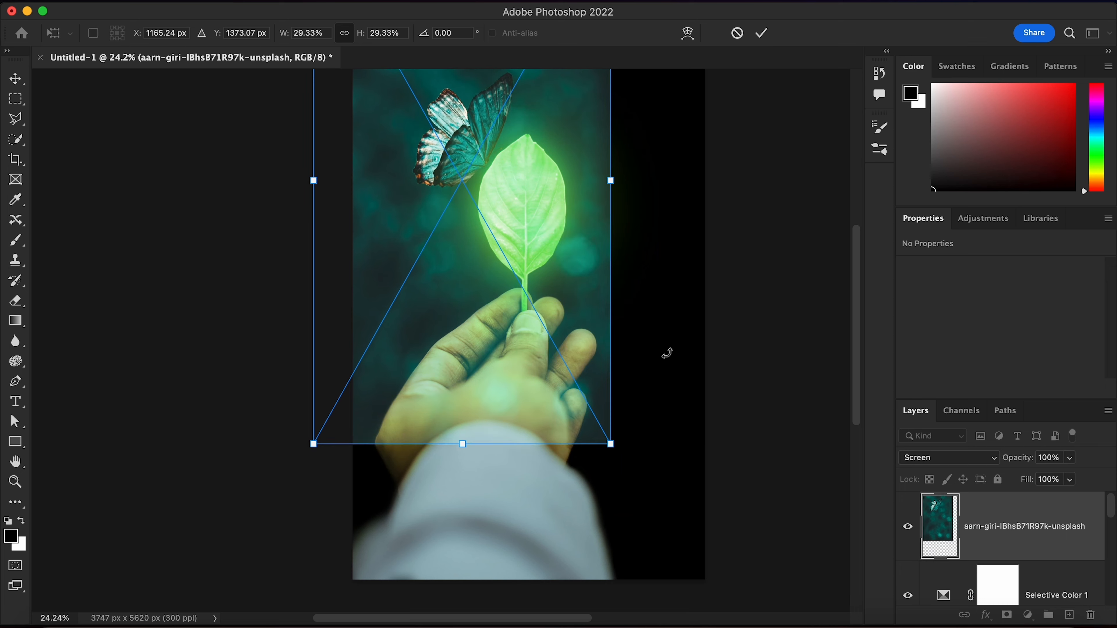
click(948, 460)
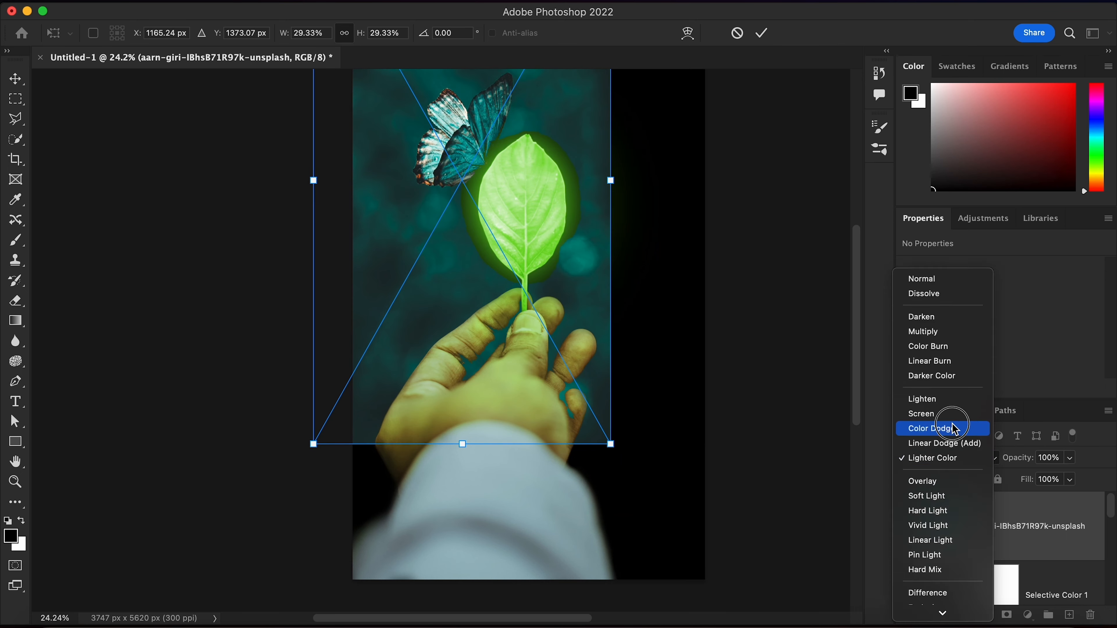
click(952, 425)
Step: Scale the butterfly image to about 22.82%, position the butterfly beside the leaf's upper left edge, and commit the placement
scroll(583, 327, up, 6)
mouse_move(470, 300)
mouse_down()
mouse_move(468, 288)
mouse_move(485, 281)
mouse_up()
scroll(486, 102, up, 3)
drag(486, 104, 487, 185)
drag(490, 340, 483, 299)
drag(477, 146, 477, 186)
mouse_move(485, 324)
mouse_down()
mouse_move(486, 294)
mouse_move(497, 306)
mouse_up()
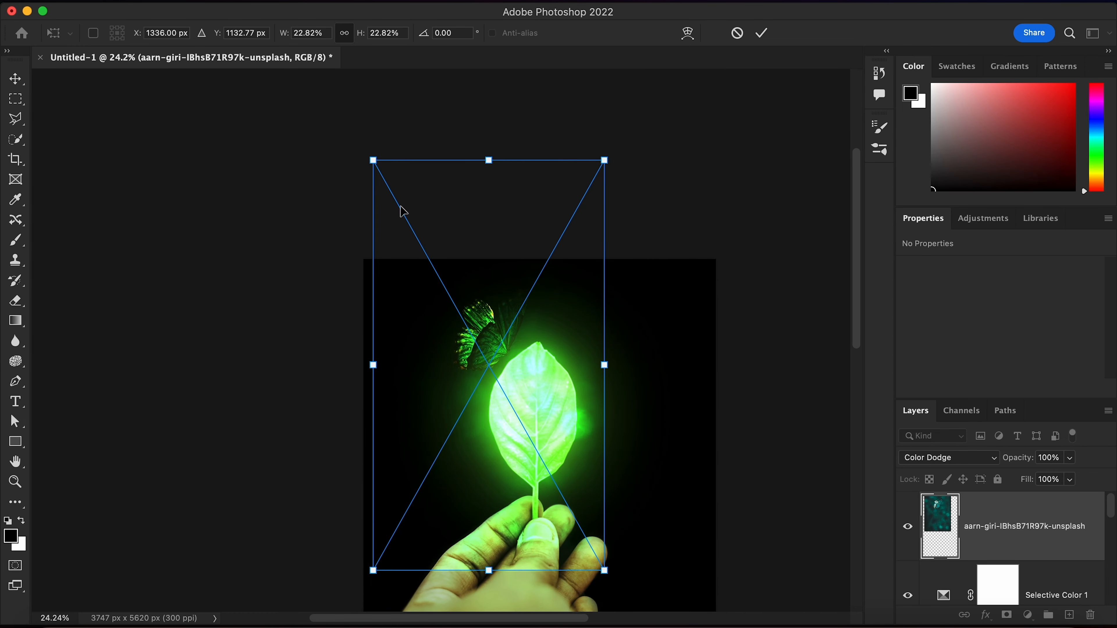
click(17, 80)
click(157, 152)
Step: Switch to the Eraser tool and rasterize the butterfly layer
scroll(478, 431, down, 3)
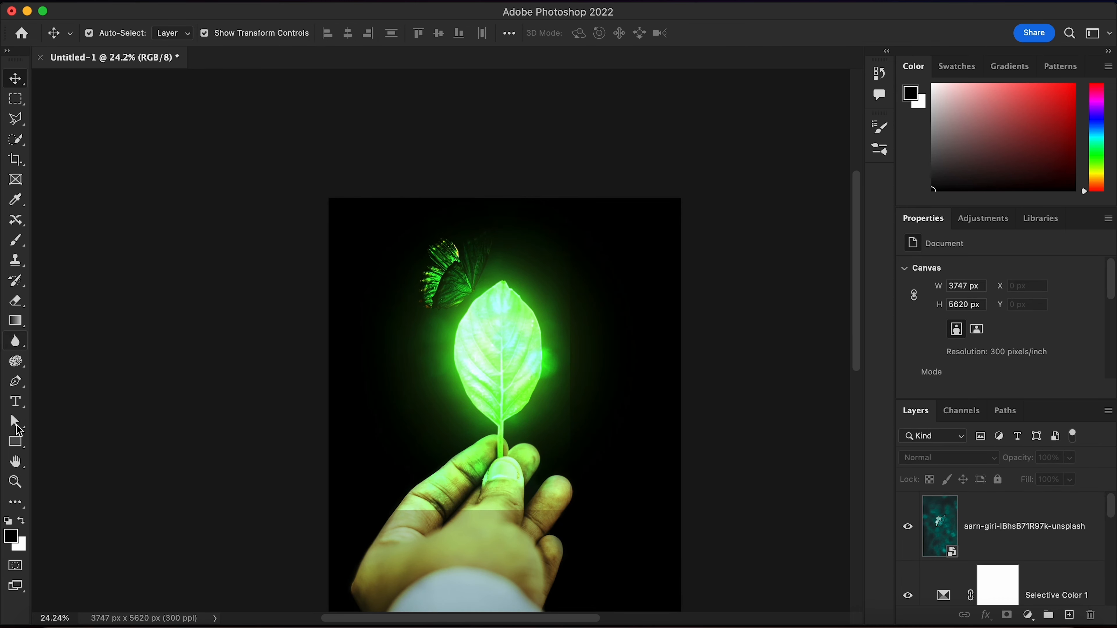
click(13, 300)
right_click(988, 526)
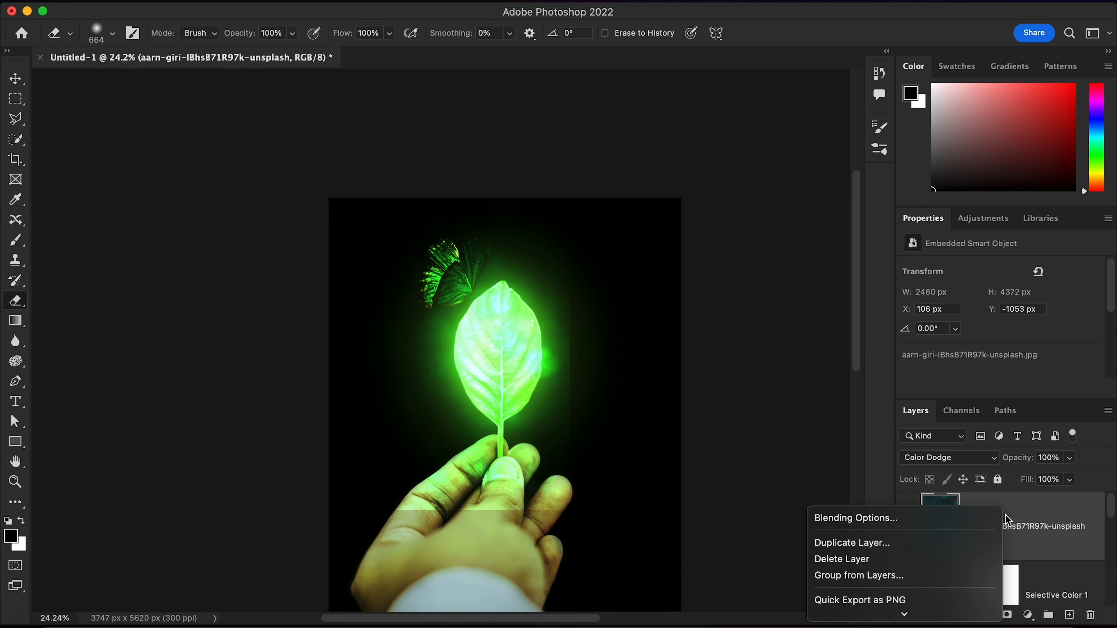
click(927, 589)
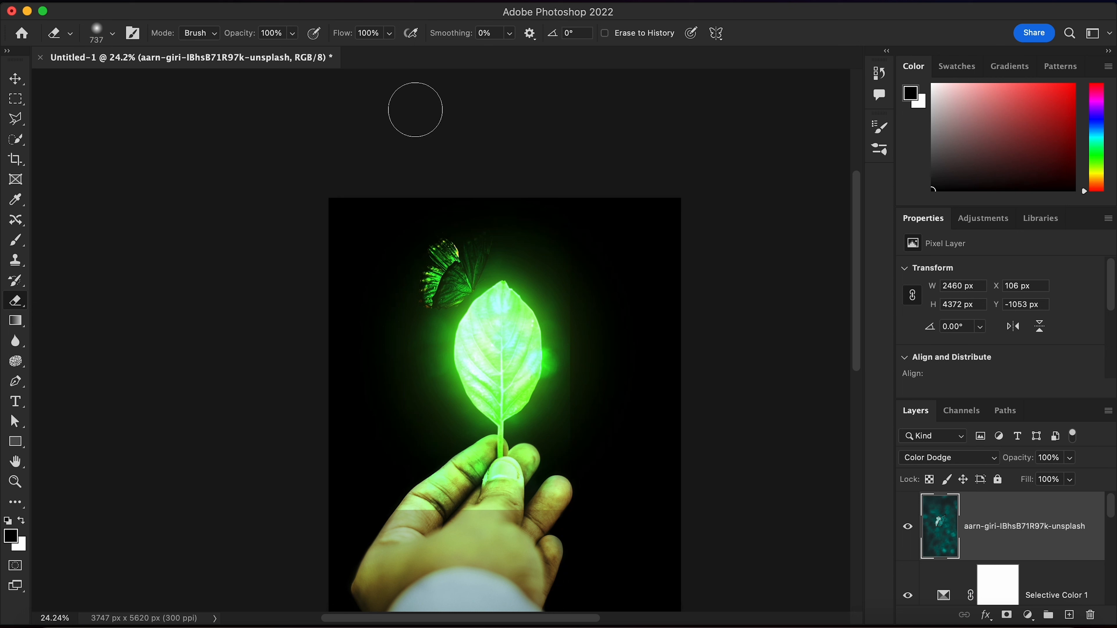
Step: Erase the butterfly photo's background over the leaf, hand and surroundings with a 737 px eraser, reducing its flow to 59%
mouse_move(566, 378)
mouse_down()
mouse_move(519, 445)
mouse_move(408, 502)
mouse_up()
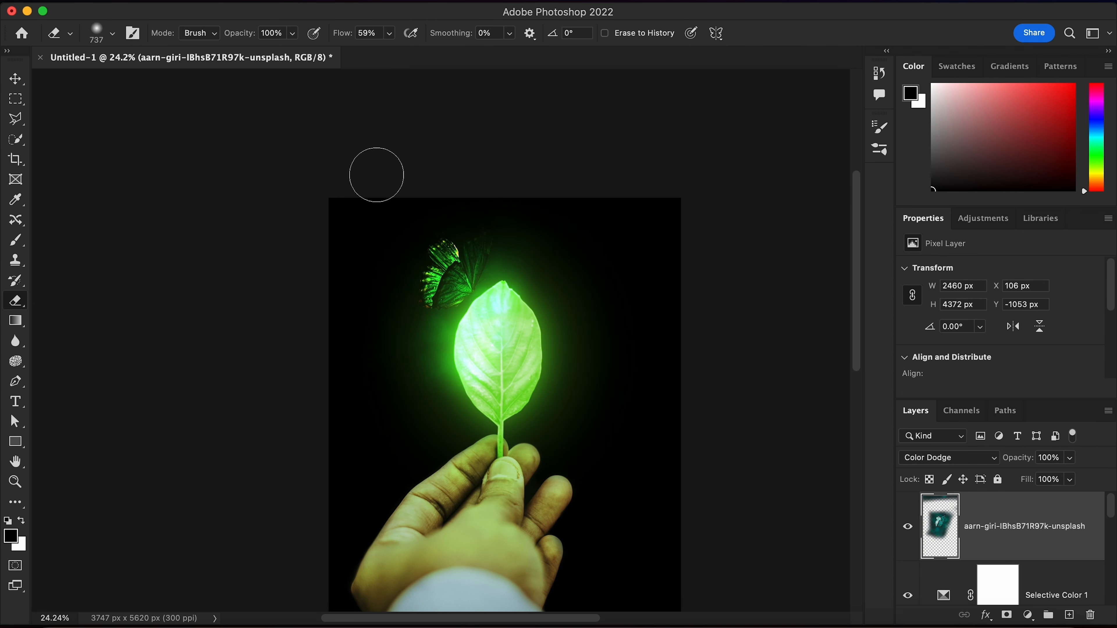
drag(373, 368, 500, 311)
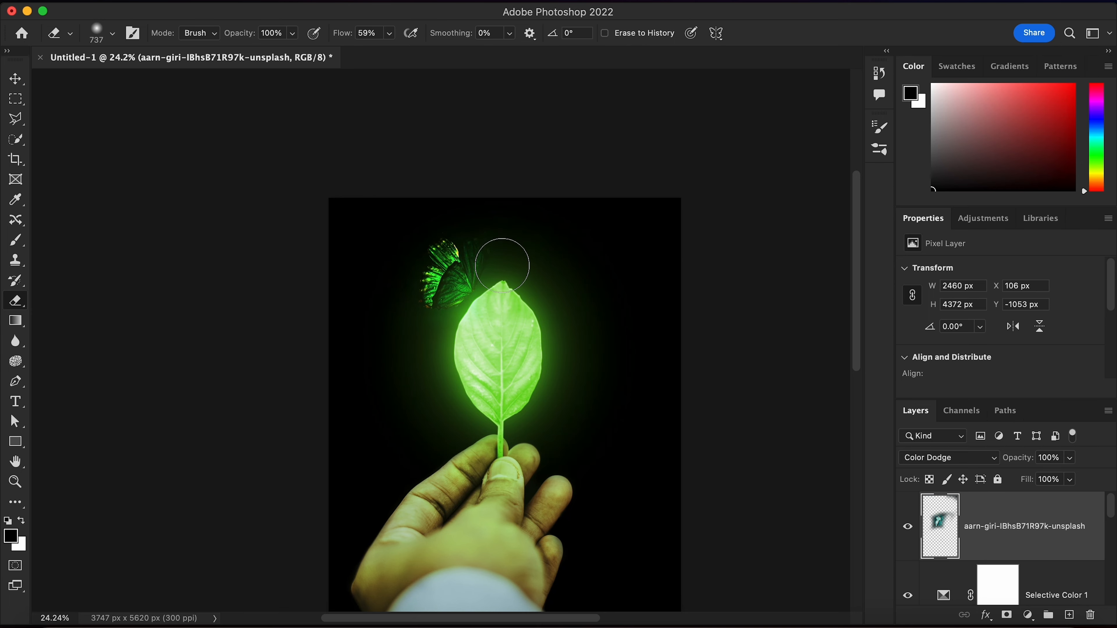
scroll(502, 265, up, 4)
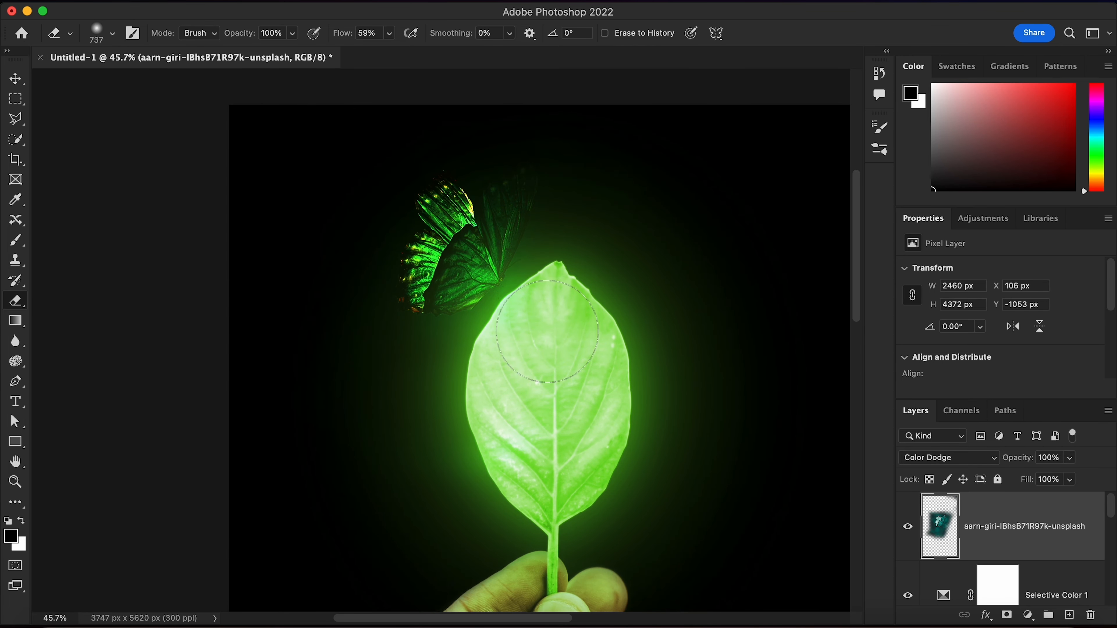
scroll(330, 392, up, 3)
scroll(582, 413, down, 6)
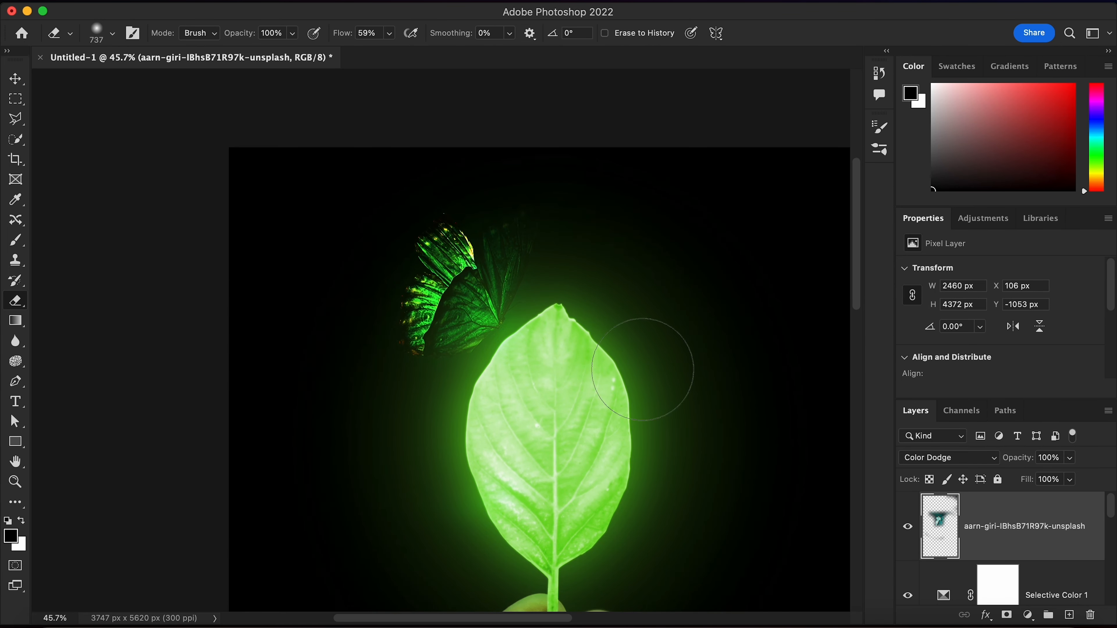
scroll(644, 187, up, 6)
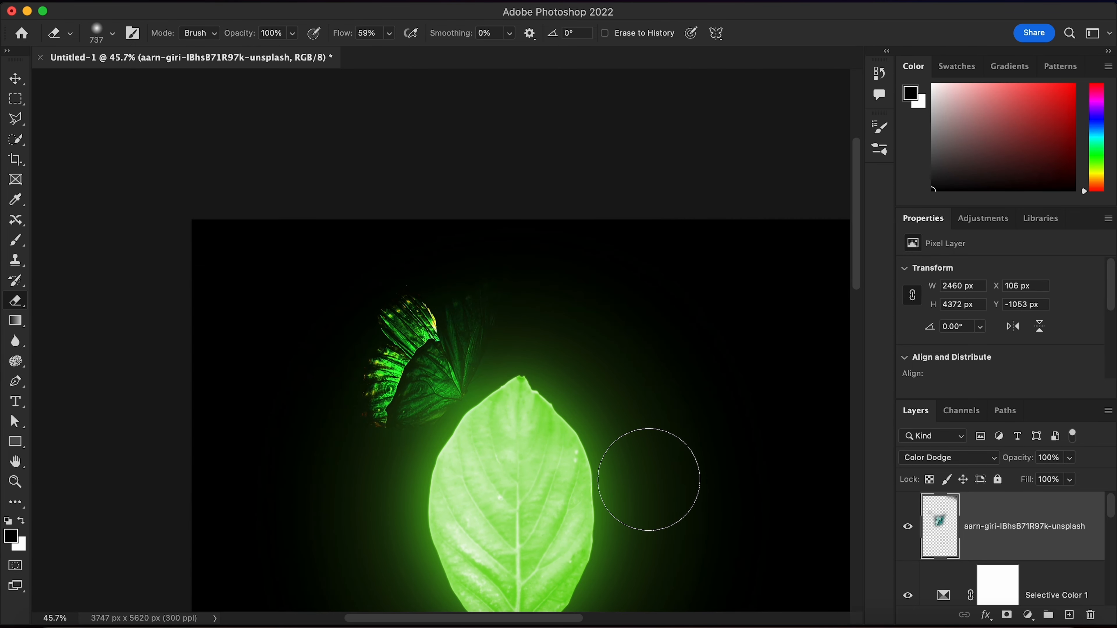
scroll(648, 480, down, 3)
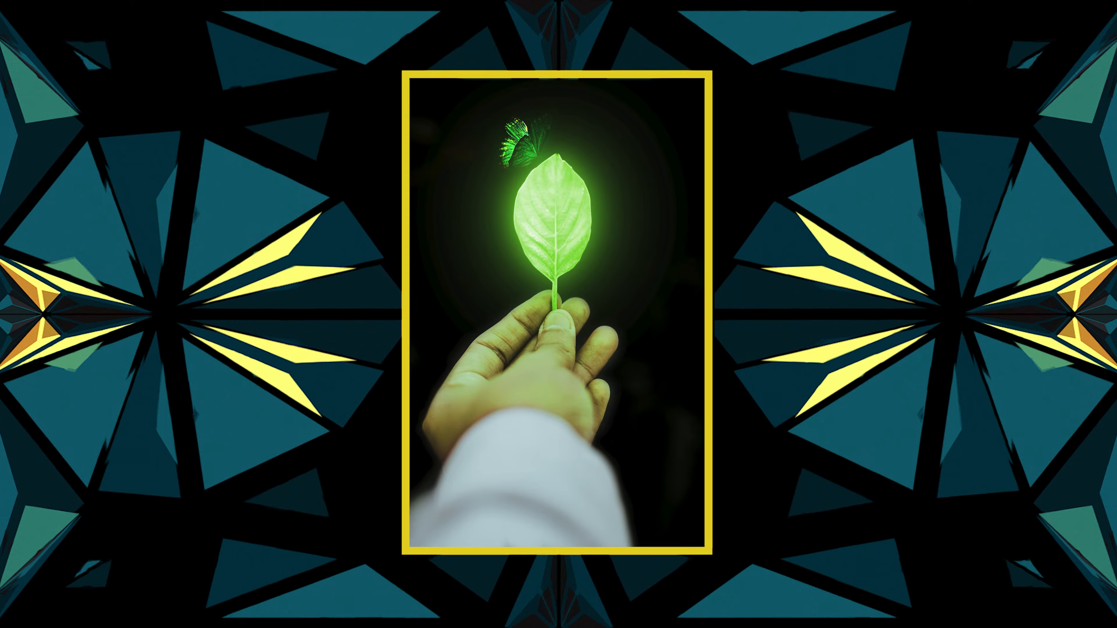